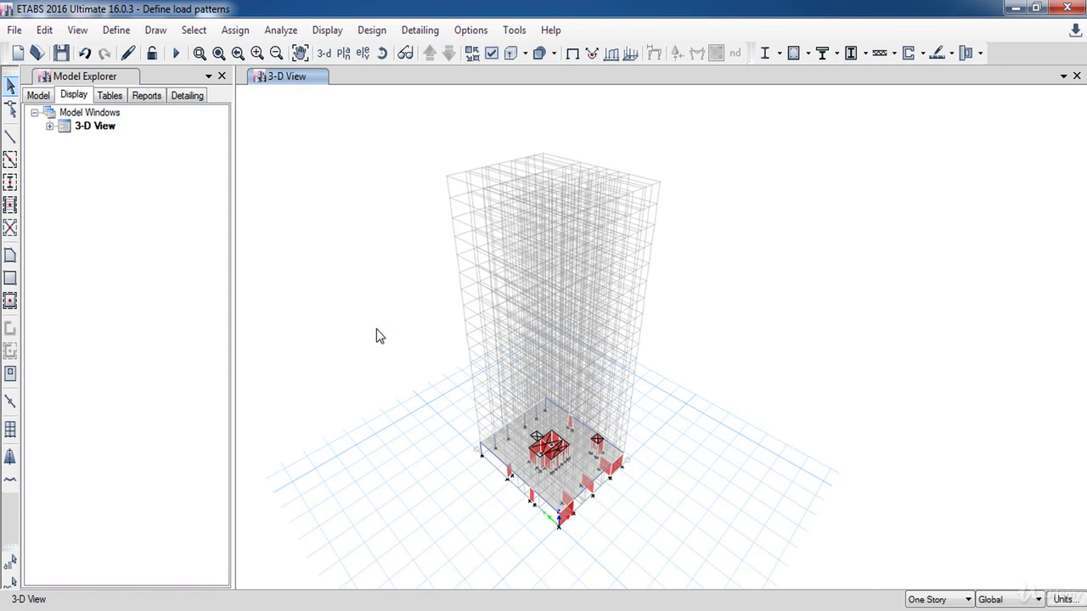
# Open the load pattern definitions and review the existing Dead and Live patterns.
pyautogui.click(129, 34)
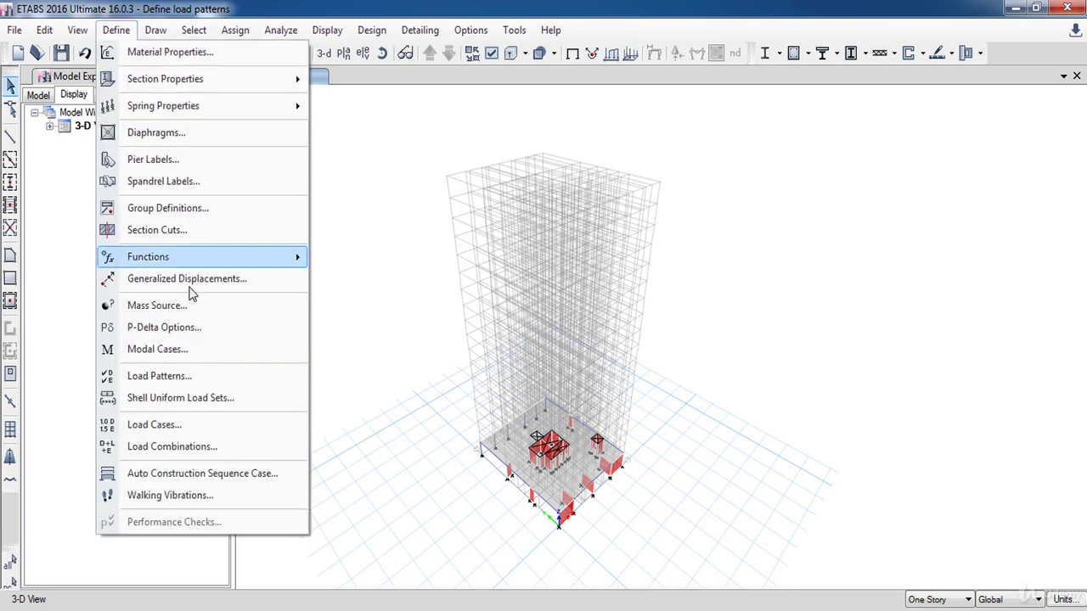
pyautogui.click(169, 378)
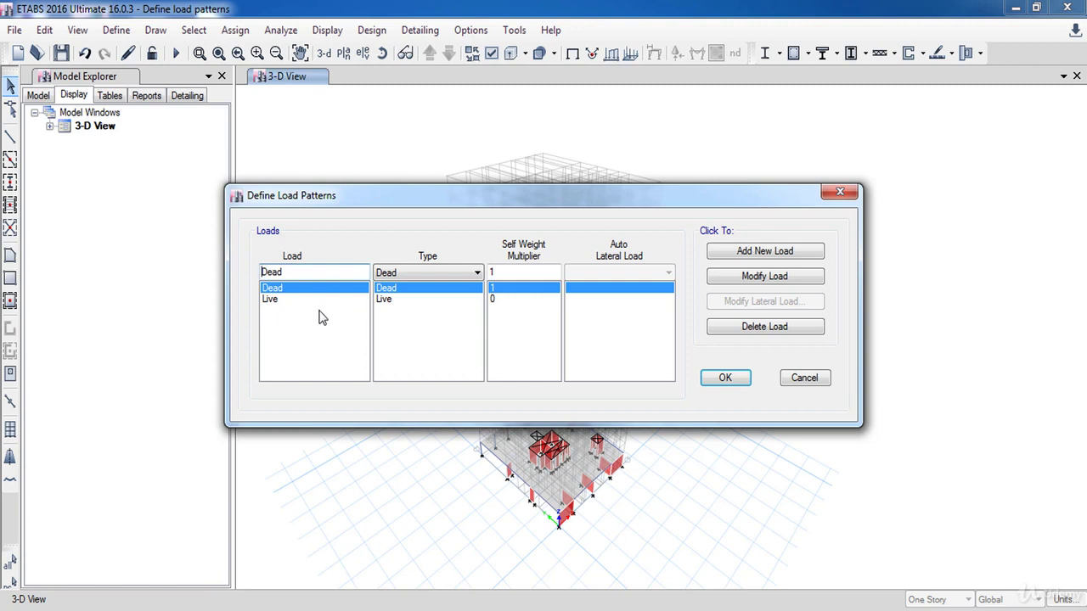
pyautogui.click(407, 306)
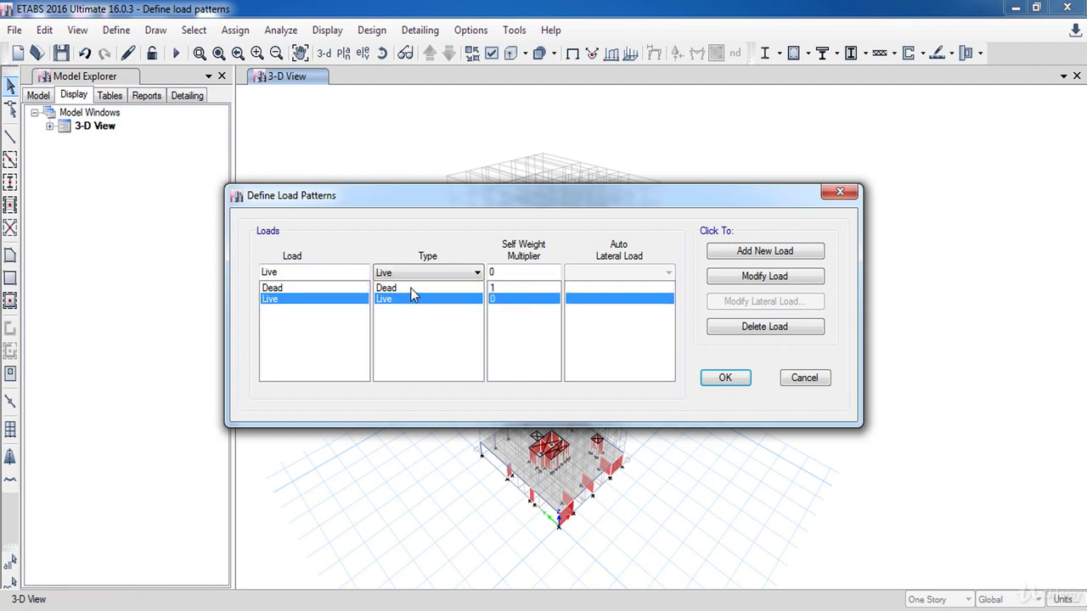
pyautogui.click(411, 289)
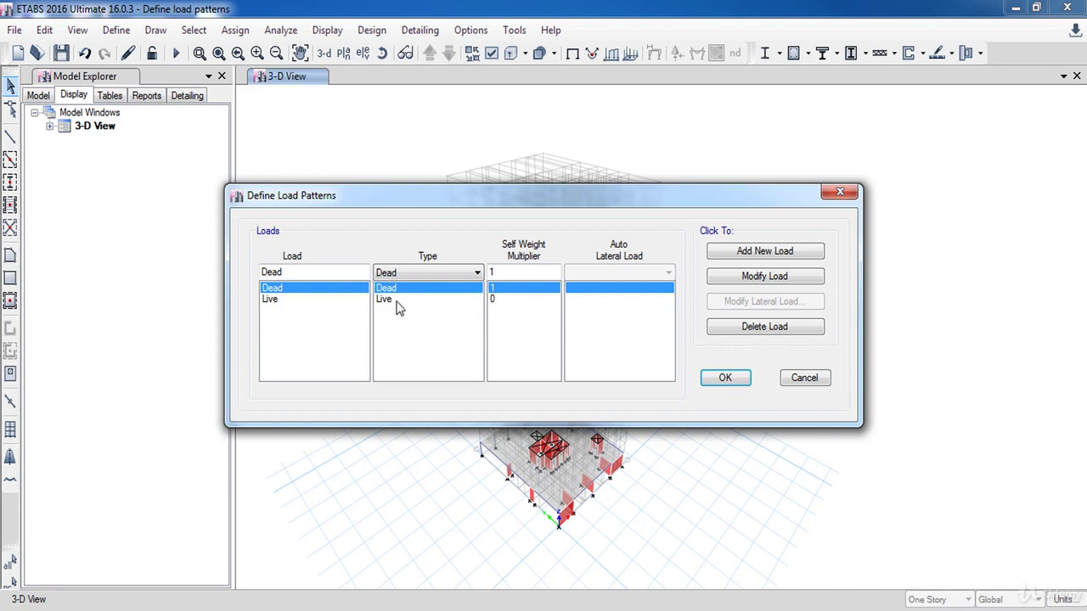
pyautogui.click(308, 302)
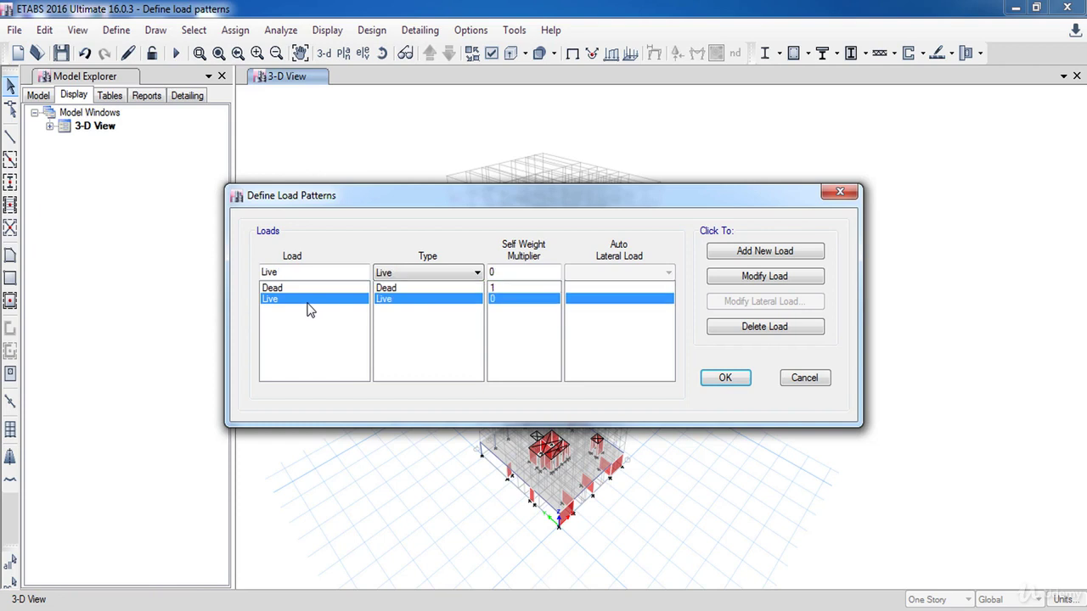
pyautogui.click(426, 273)
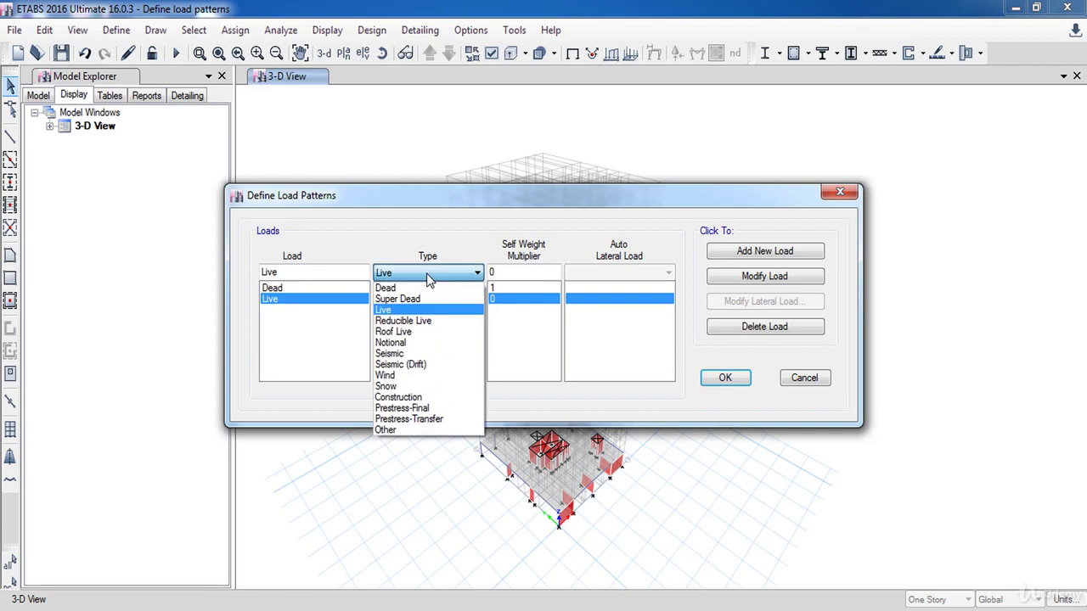
pyautogui.click(411, 328)
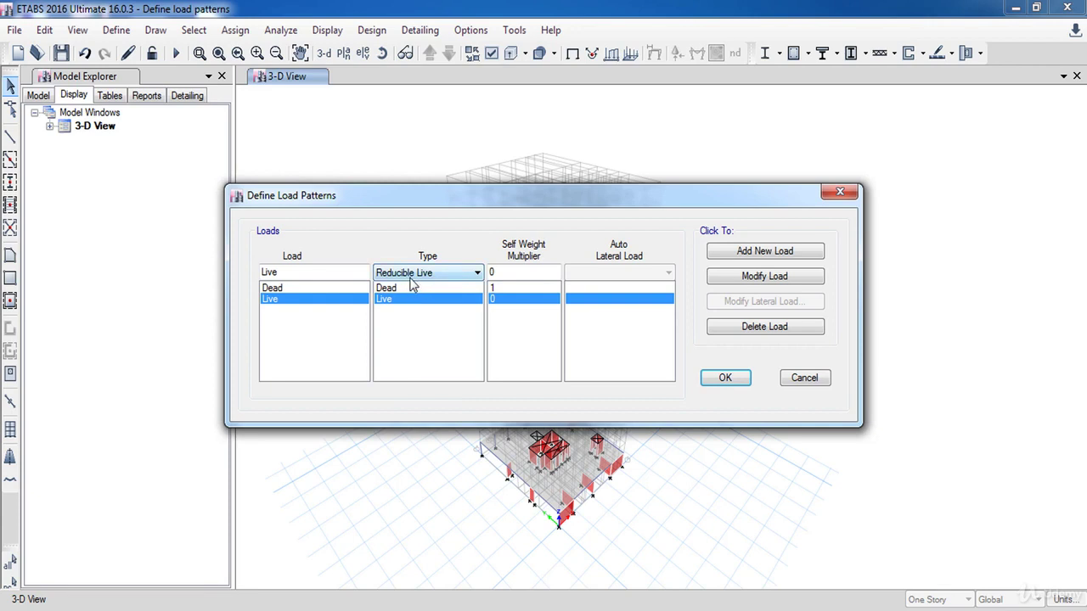
pyautogui.click(414, 275)
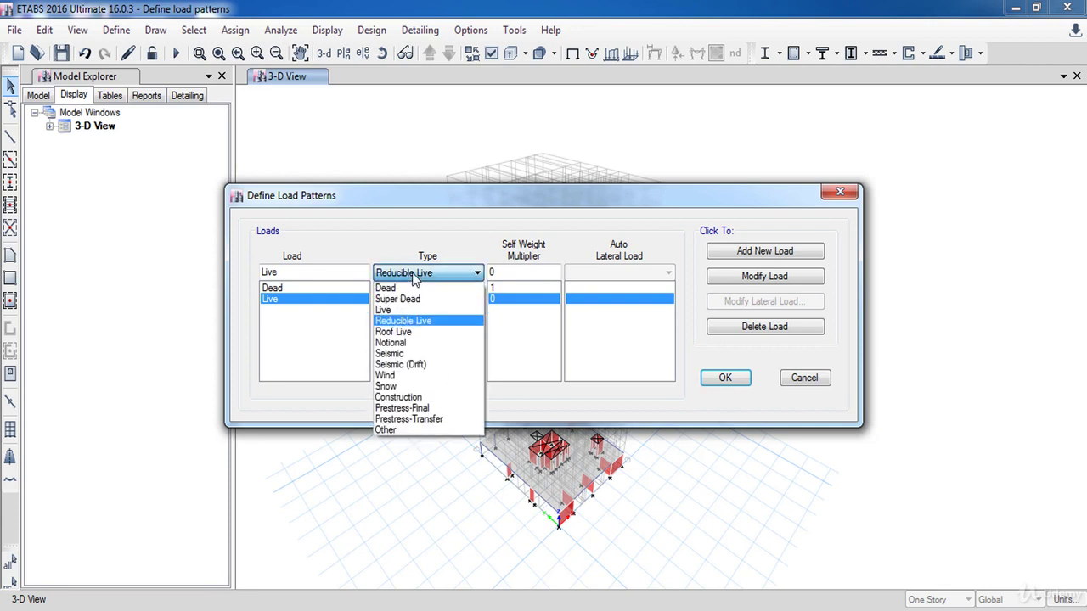
pyautogui.click(418, 310)
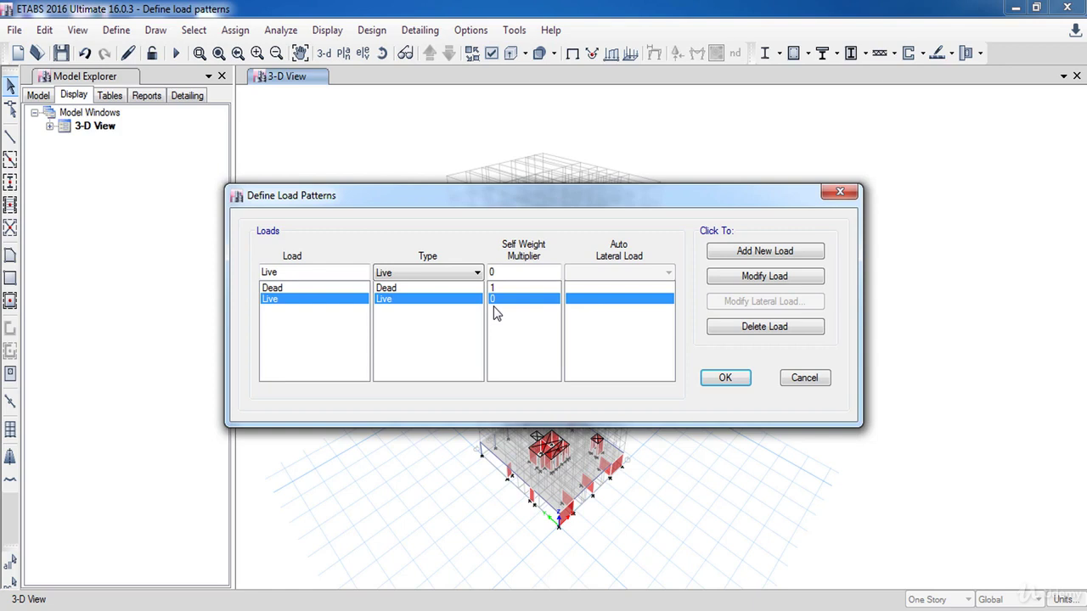
# Add a new load pattern named SD of type Super Dead.
pyautogui.doubleClick(343, 268)
pyautogui.write('SD')
pyautogui.press('BackSpace')
pyautogui.press('BackSpace')
pyautogui.write('SD')
pyautogui.click(414, 272)
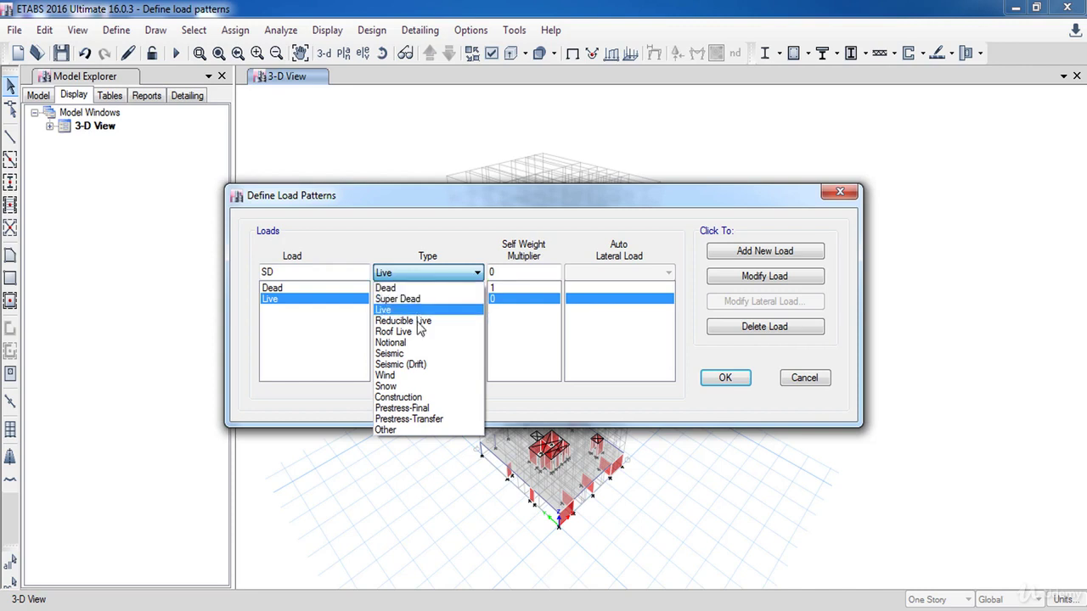
pyautogui.click(423, 299)
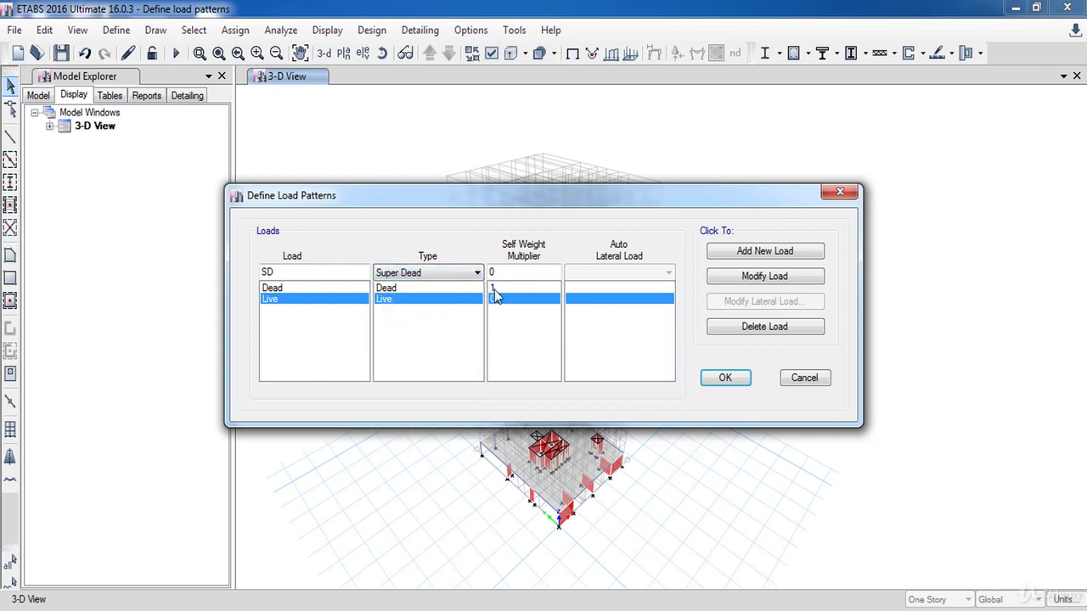
pyautogui.click(745, 253)
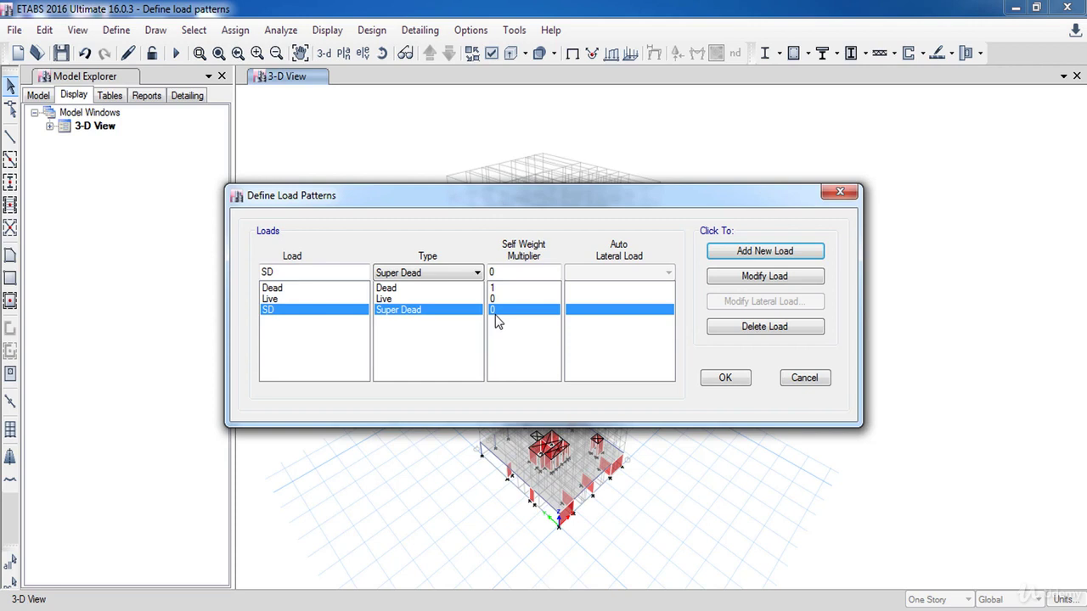
# Add a new load pattern named EX 1 of type Seismic with the UBC 97 auto lateral load.
pyautogui.click(316, 271)
pyautogui.doubleClick(316, 271)
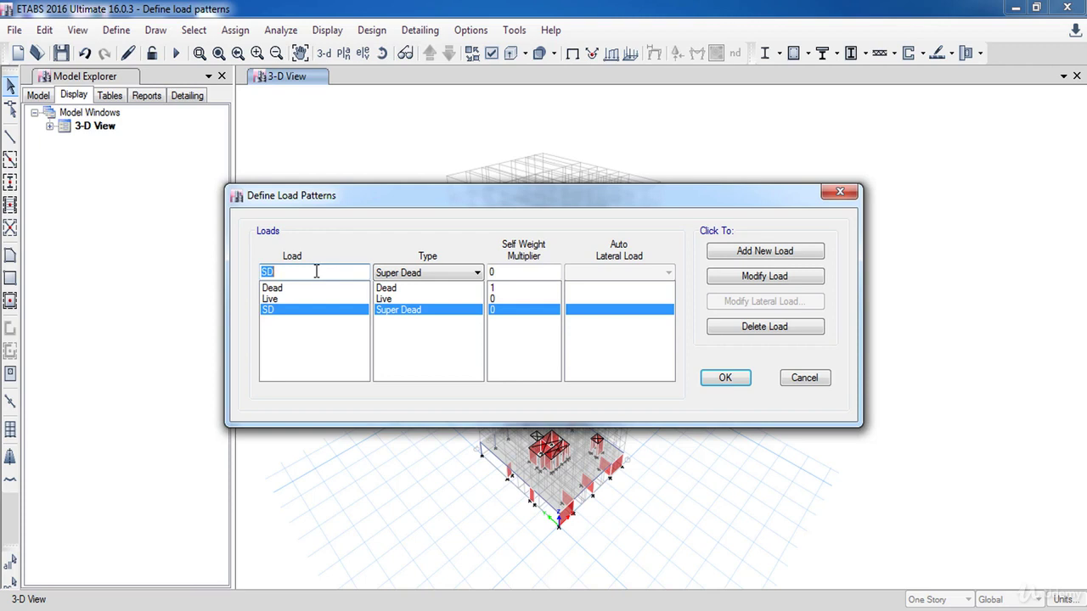
pyautogui.write('EX 1')
pyautogui.click(405, 273)
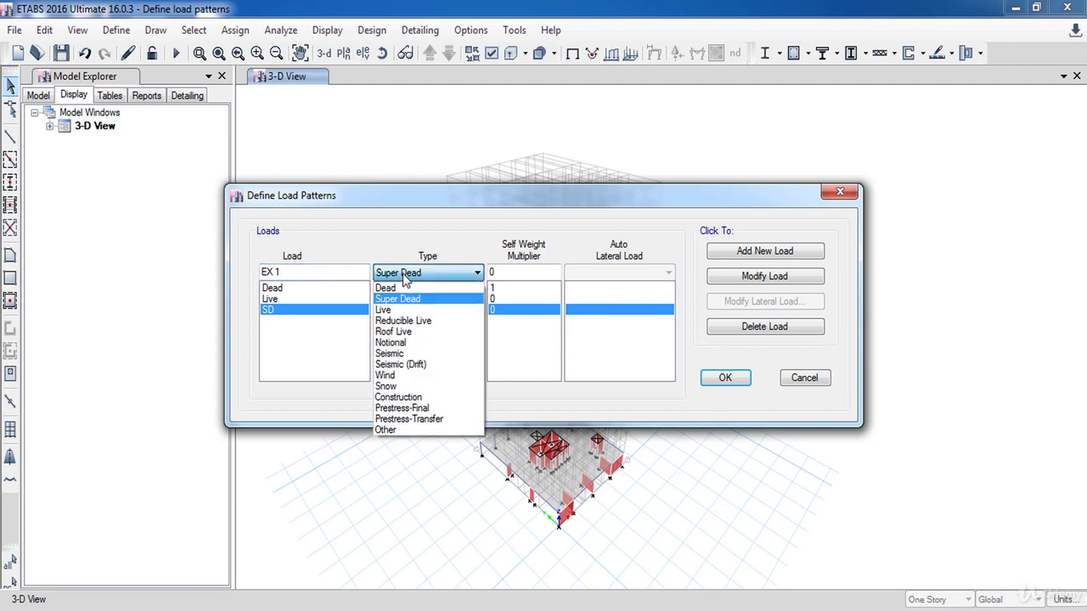
pyautogui.click(414, 351)
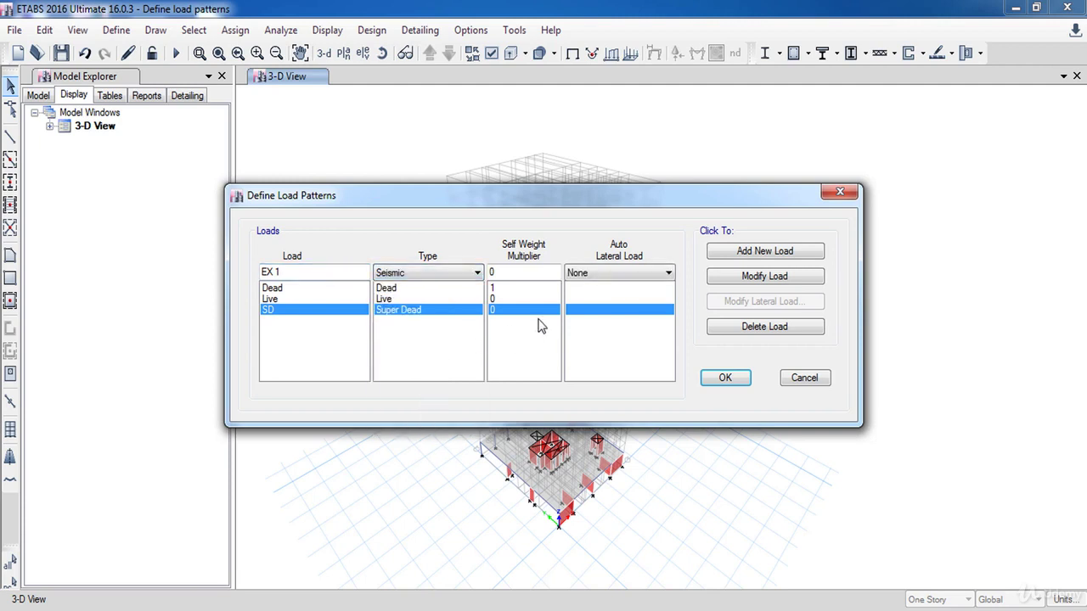
pyautogui.click(598, 276)
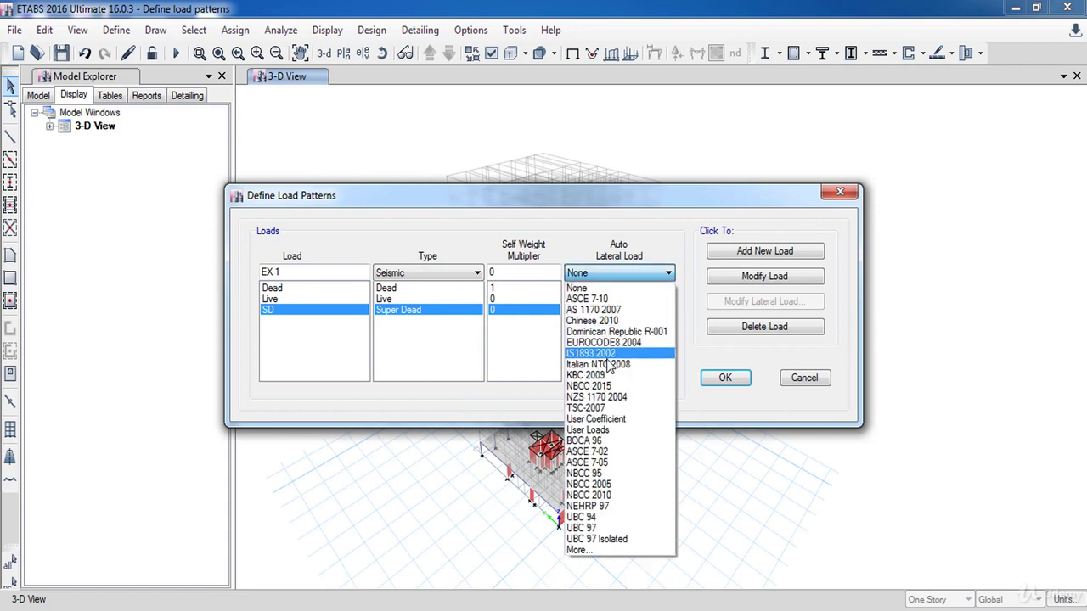
pyautogui.click(631, 528)
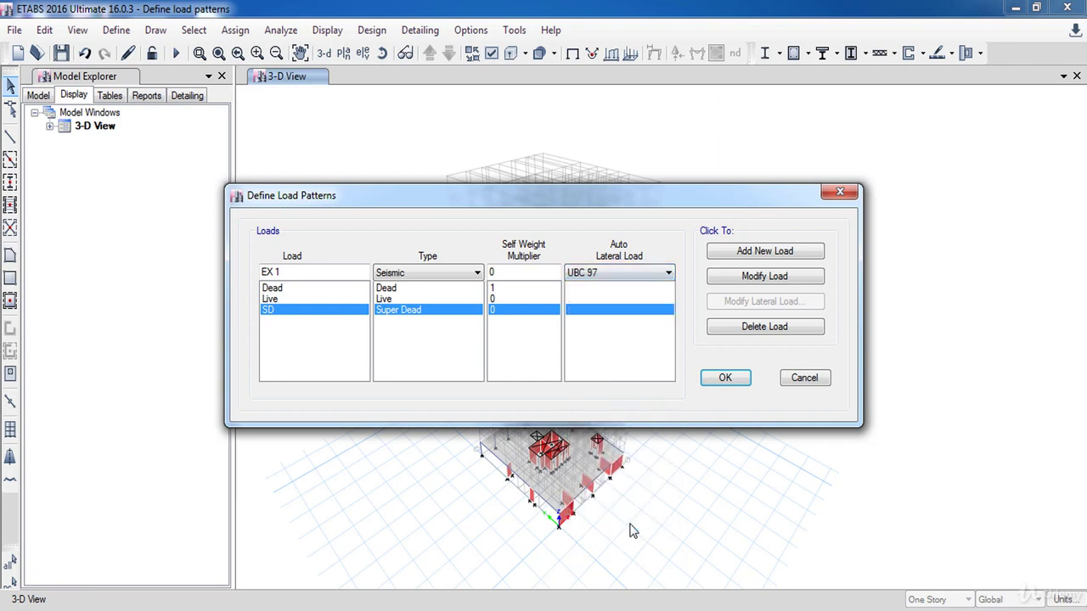
pyautogui.click(740, 257)
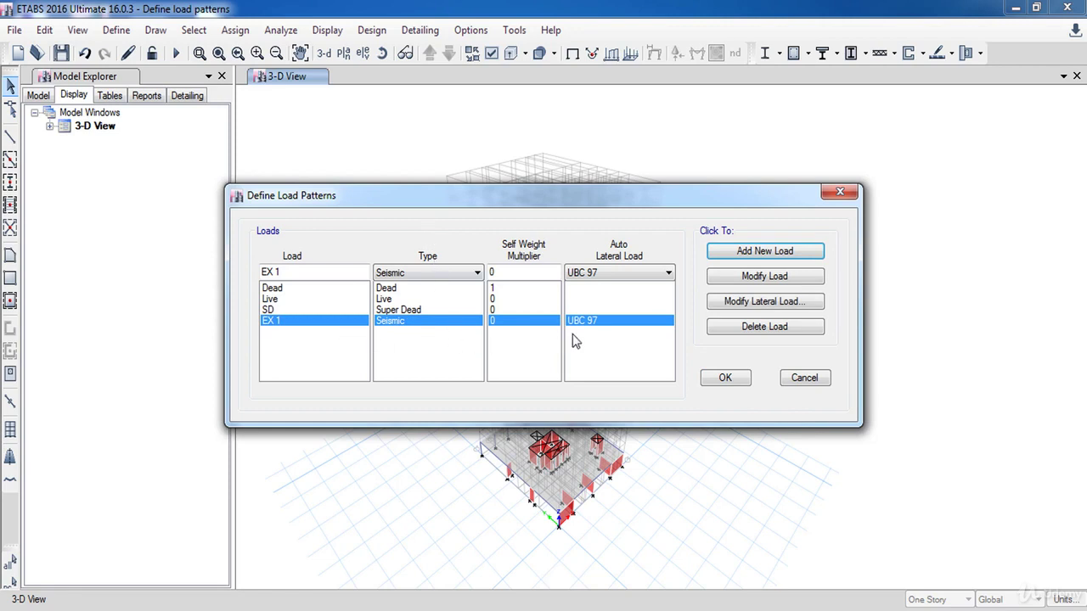
# Open EX 1's lateral load settings and leave only X Dir + Eccentricity enabled as the seismic direction.
pyautogui.click(805, 303)
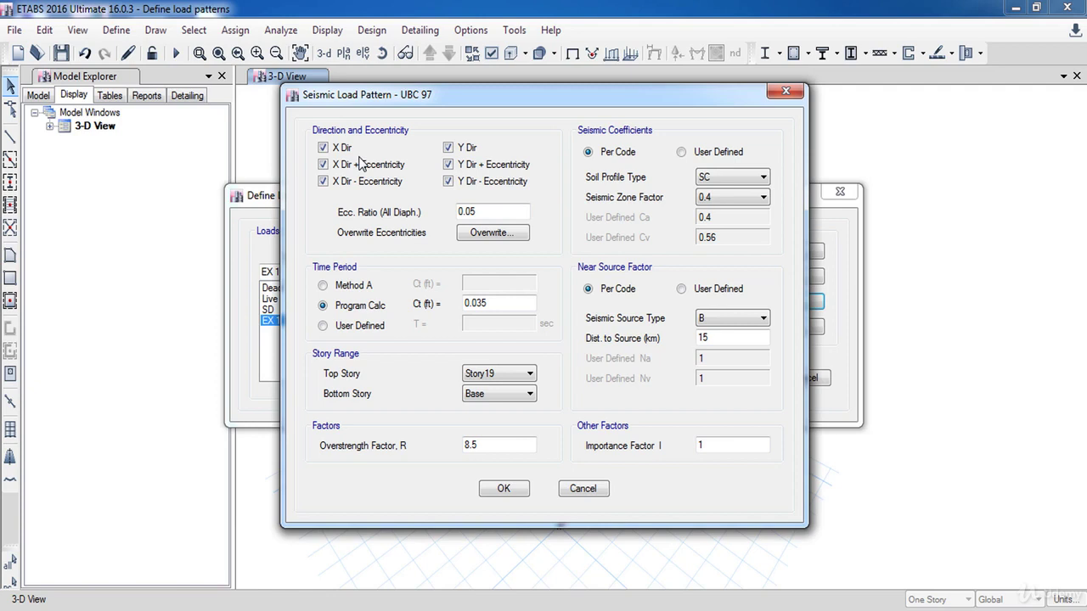
pyautogui.click(340, 149)
pyautogui.click(353, 166)
pyautogui.click(400, 182)
pyautogui.click(397, 165)
pyautogui.click(482, 181)
pyautogui.click(481, 164)
pyautogui.click(469, 151)
pyautogui.click(485, 213)
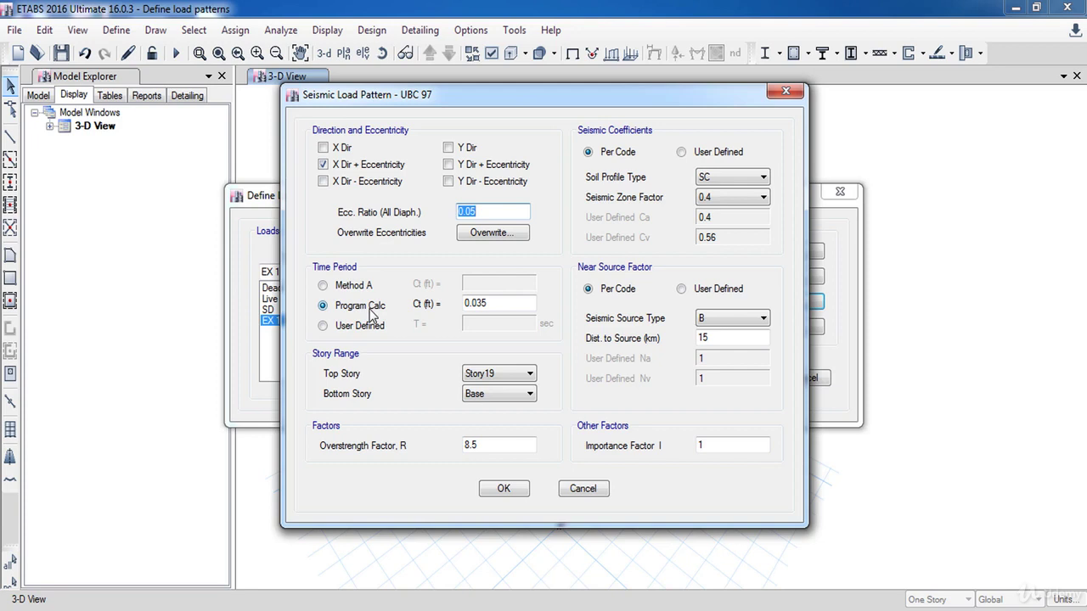
# Set EX 1's program-calculated time period coefficient Ct to 0.02 and check the top and bottom story choices.
pyautogui.doubleClick(503, 303)
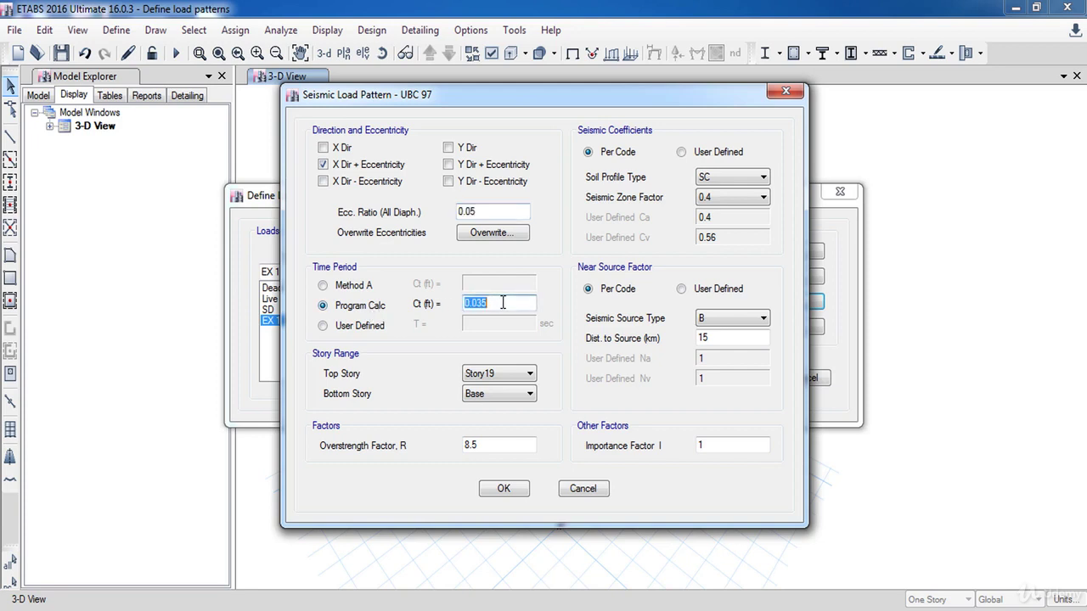
pyautogui.write('0.02')
pyautogui.click(507, 375)
pyautogui.click(515, 389)
pyautogui.click(518, 394)
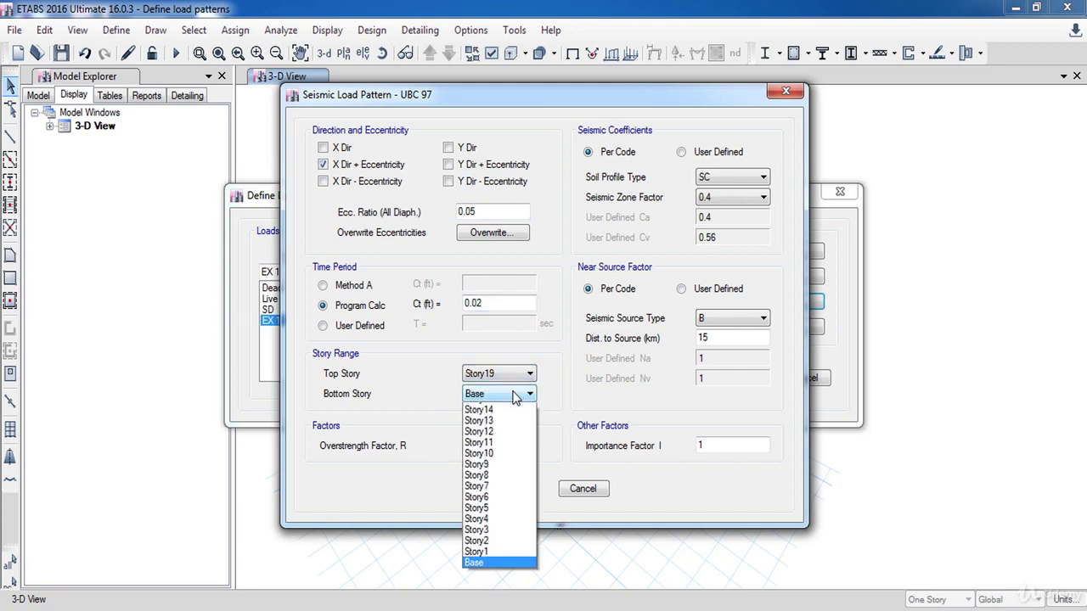
pyautogui.click(418, 373)
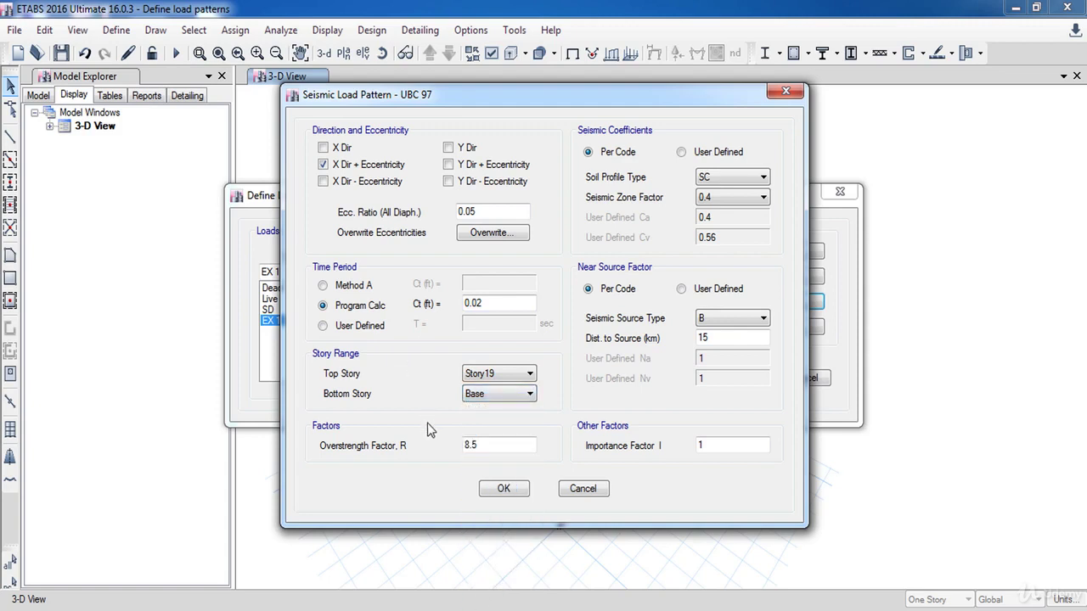
# Consult UBC Table 16-N in Foxit PhantomPDF, then set EX 1's overstrength factor R to 4.5 in ETABS.
pyautogui.click(481, 447)
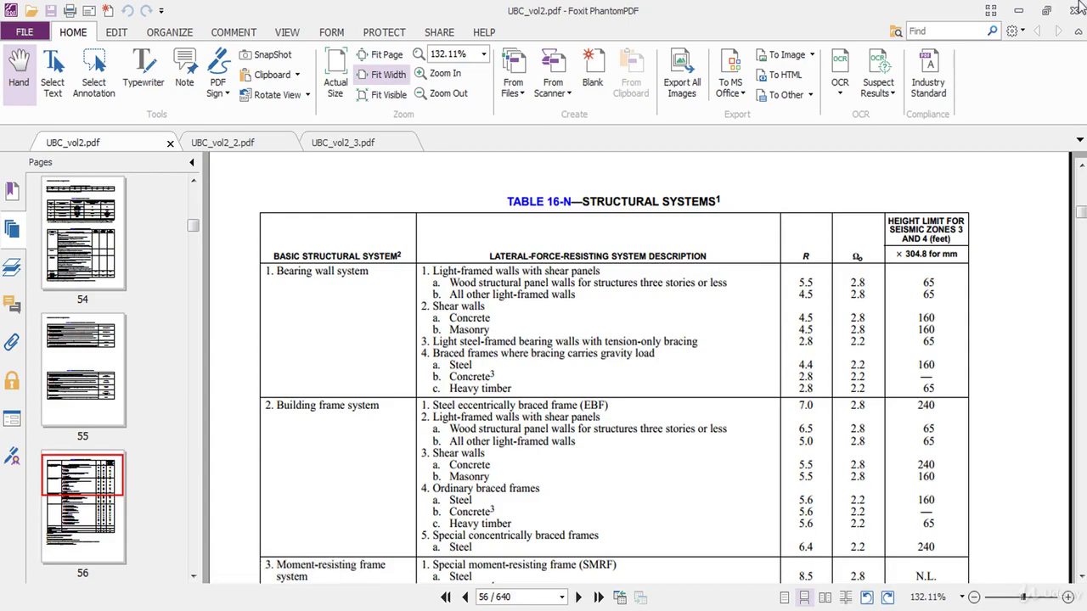
pyautogui.click(1017, 10)
pyautogui.doubleClick(508, 444)
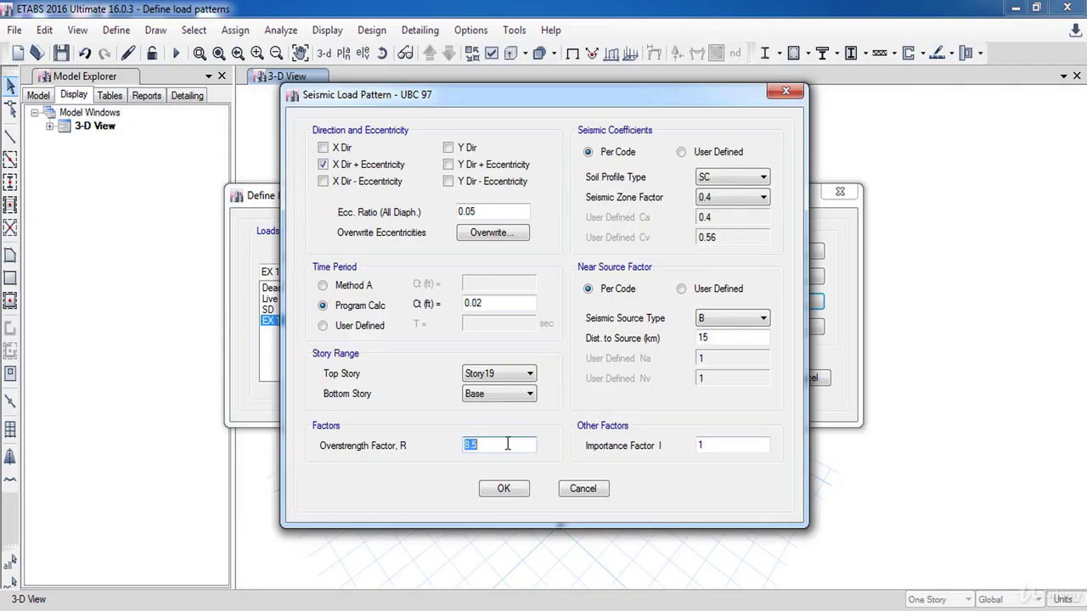
pyautogui.write('4.5')
pyautogui.hotkey('shift', 'Home')
# Set EX 1's seismic zone factor to 0.2.
pyautogui.hotkey('alt', 'Tab')
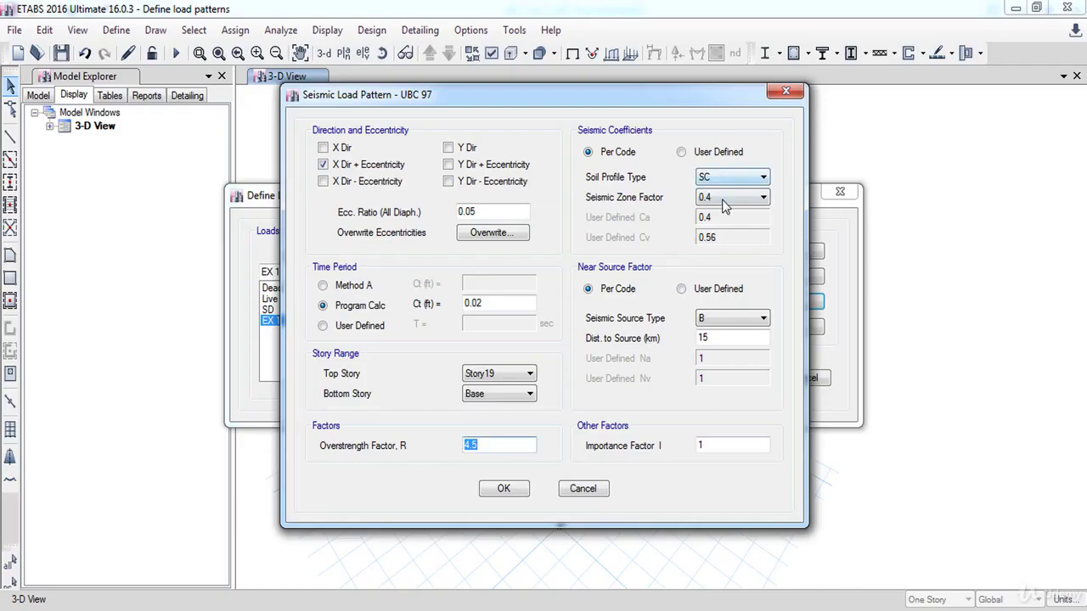
pyautogui.click(728, 199)
pyautogui.click(719, 235)
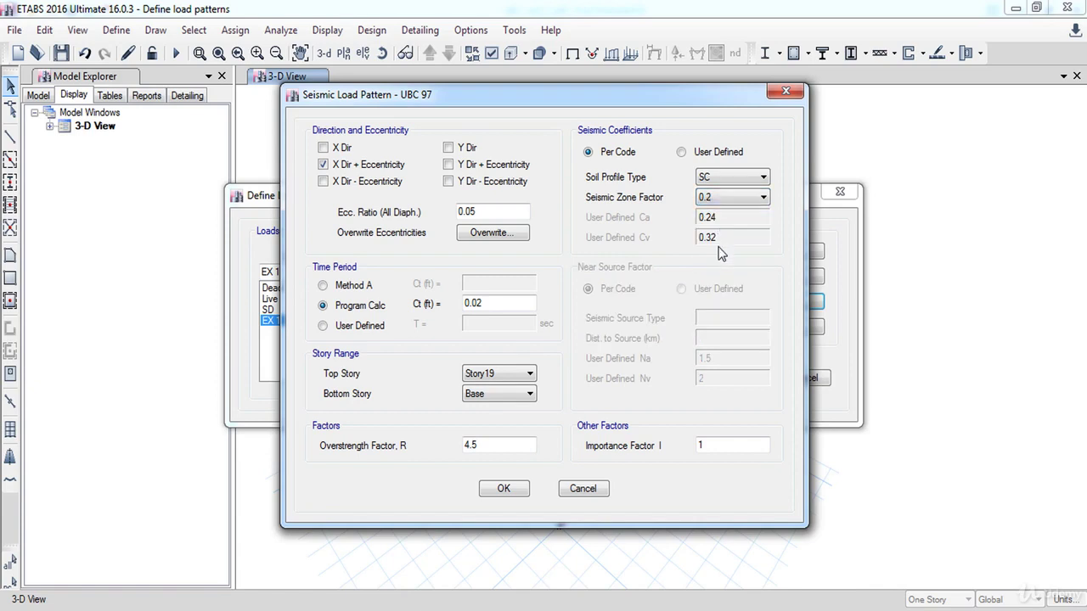
# Check the UBC PDF in Foxit PhantomPDF, enter importance factor I as 1 in ETABS and accept EX 1's seismic settings.
pyautogui.click(715, 444)
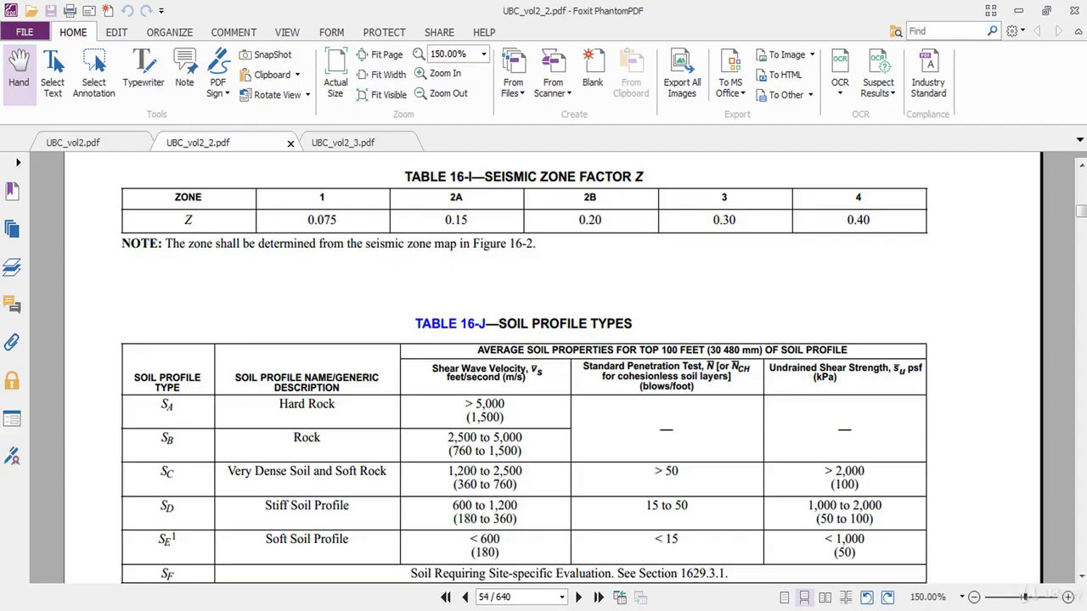
pyautogui.click(333, 145)
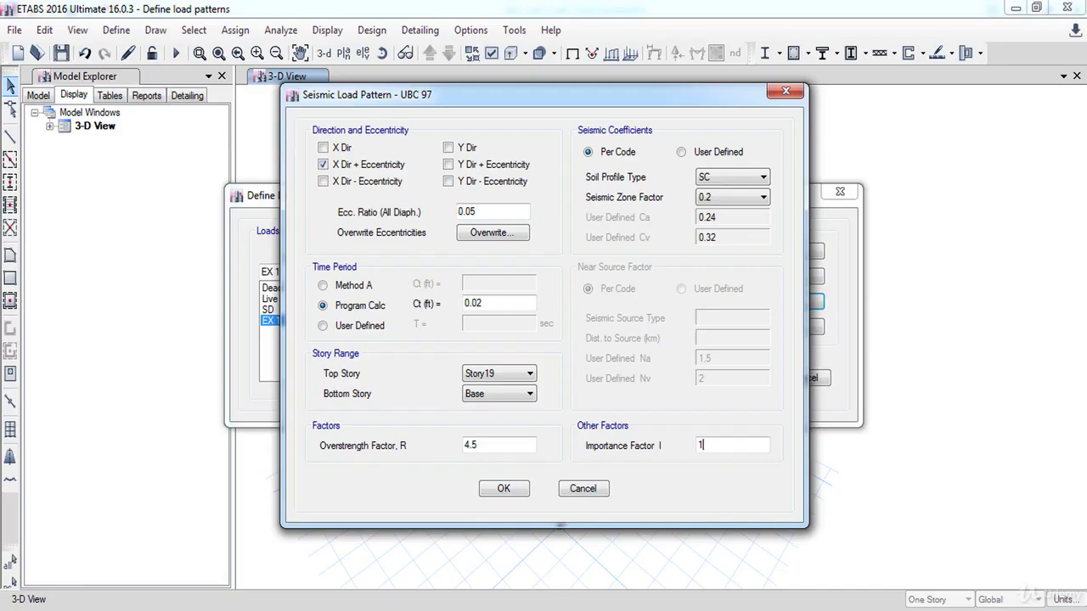
pyautogui.write('1')
pyautogui.moveTo(718, 441); pyautogui.dragTo(687, 445)
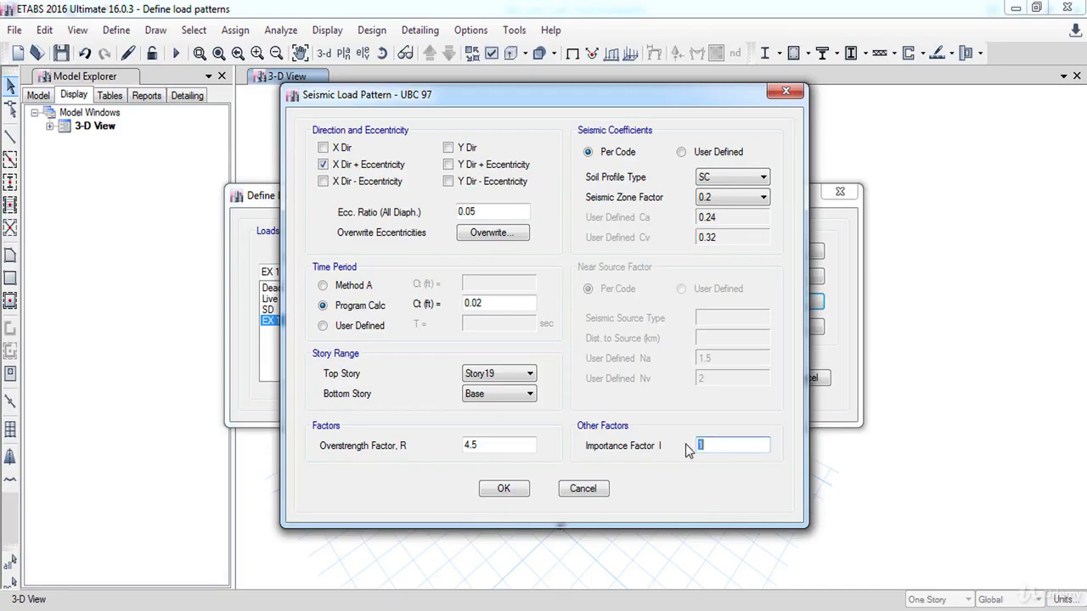
pyautogui.click(503, 490)
pyautogui.click(504, 490)
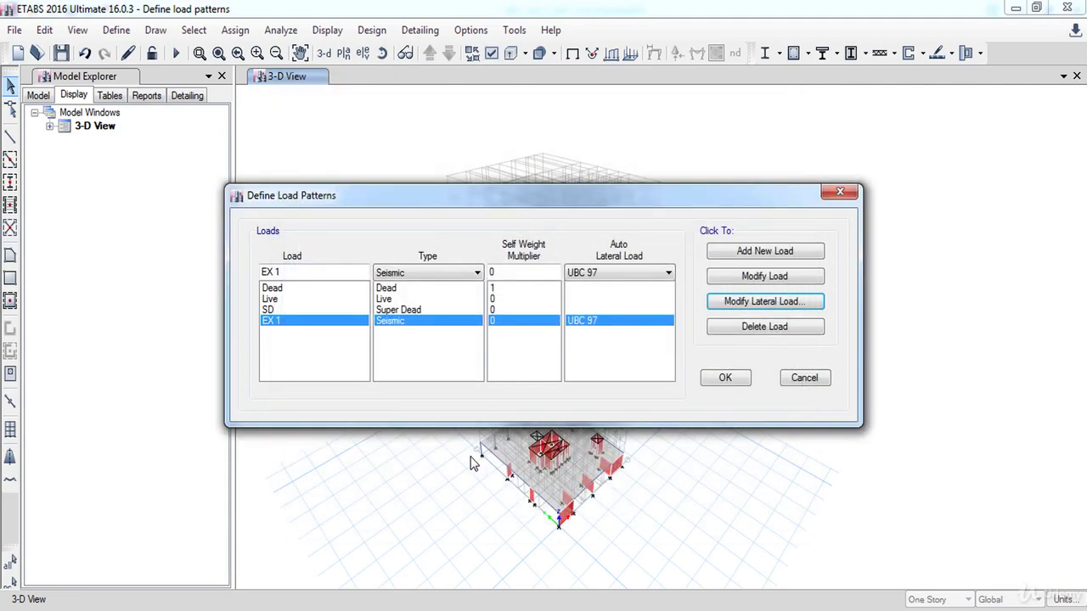
# Add another Seismic load pattern named EX 2 with the UBC 97 auto lateral load.
pyautogui.click(285, 340)
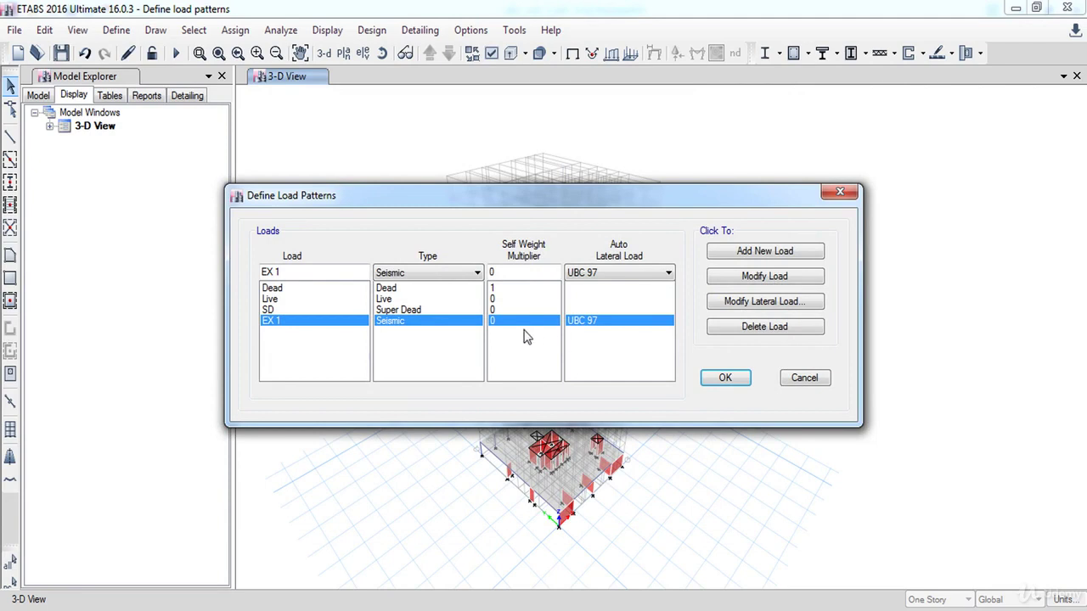
pyautogui.click(293, 270)
pyautogui.doubleClick(293, 270)
pyautogui.click(779, 251)
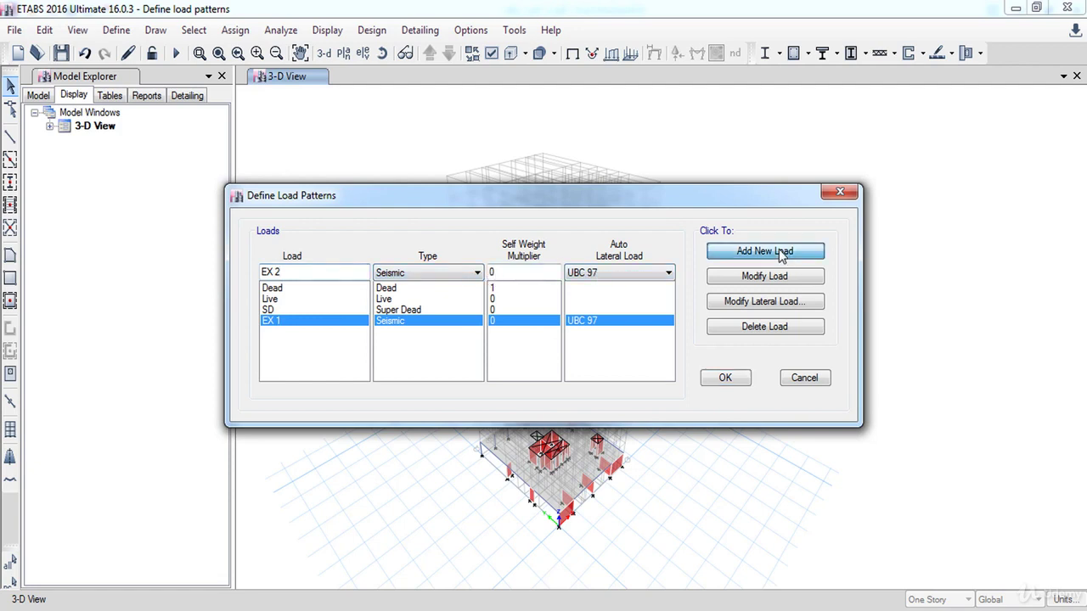
# Open EX 2's lateral load settings and leave only X Dir - Eccentricity enabled as the seismic direction.
pyautogui.click(769, 306)
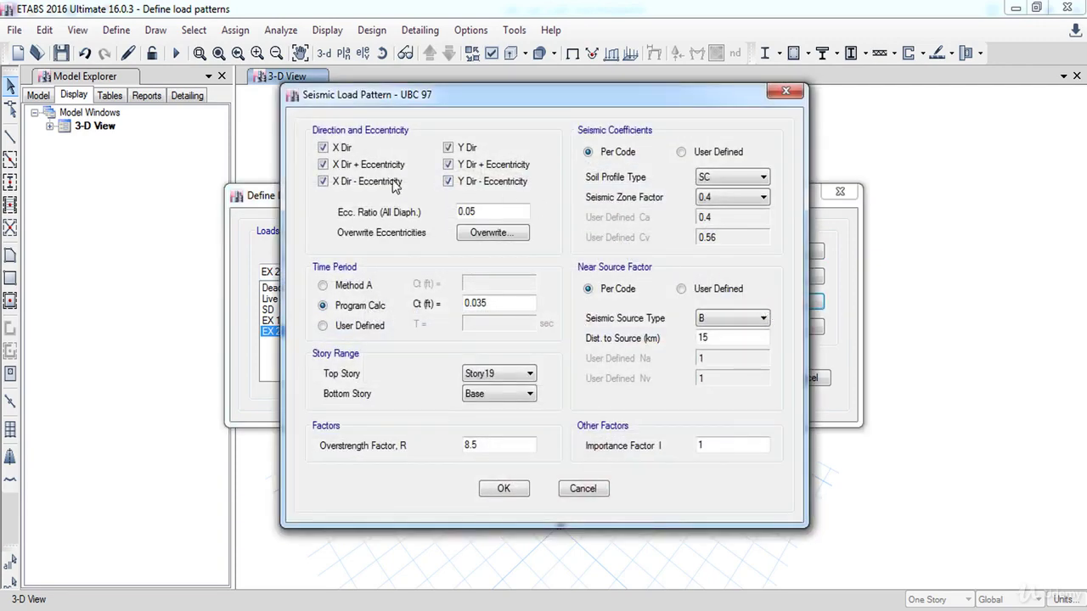
pyautogui.click(336, 151)
pyautogui.click(338, 167)
pyautogui.click(466, 182)
pyautogui.click(466, 166)
pyautogui.click(465, 150)
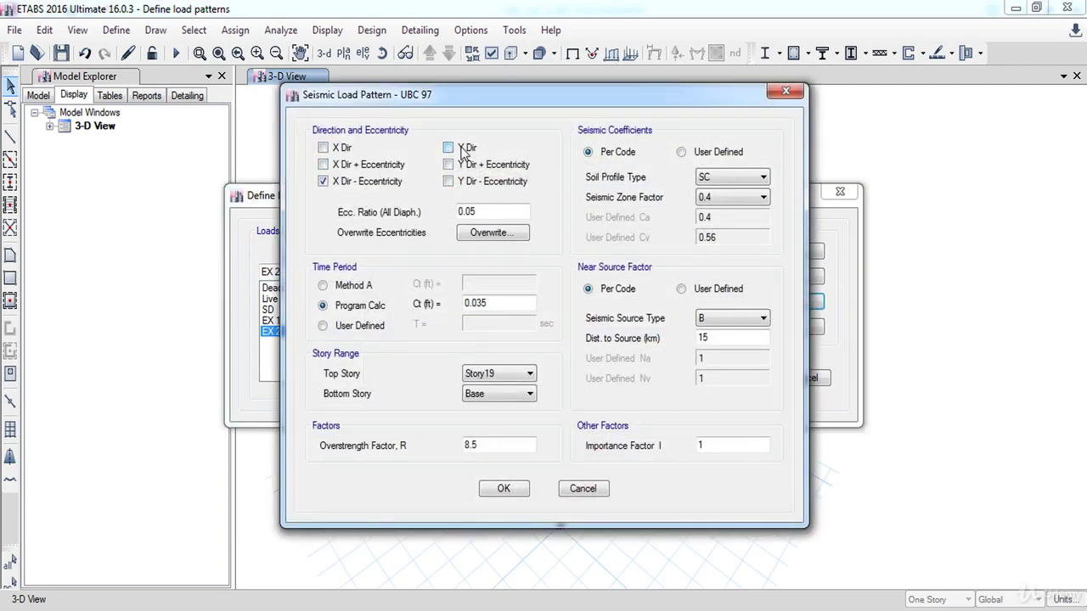
# Set EX 2's Ct to 0.02, overstrength factor R to 4.5 and seismic zone factor to 0.2, and accept the settings.
pyautogui.doubleClick(505, 305)
pyautogui.write('0.02')
pyautogui.doubleClick(484, 445)
pyautogui.write('4.5')
pyautogui.click(732, 199)
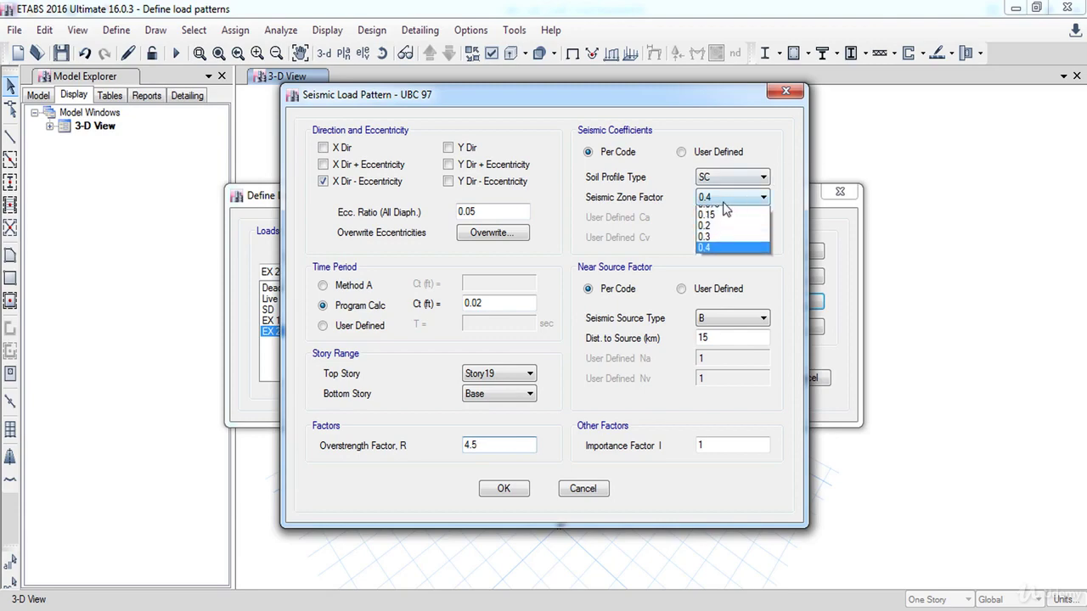
pyautogui.click(713, 236)
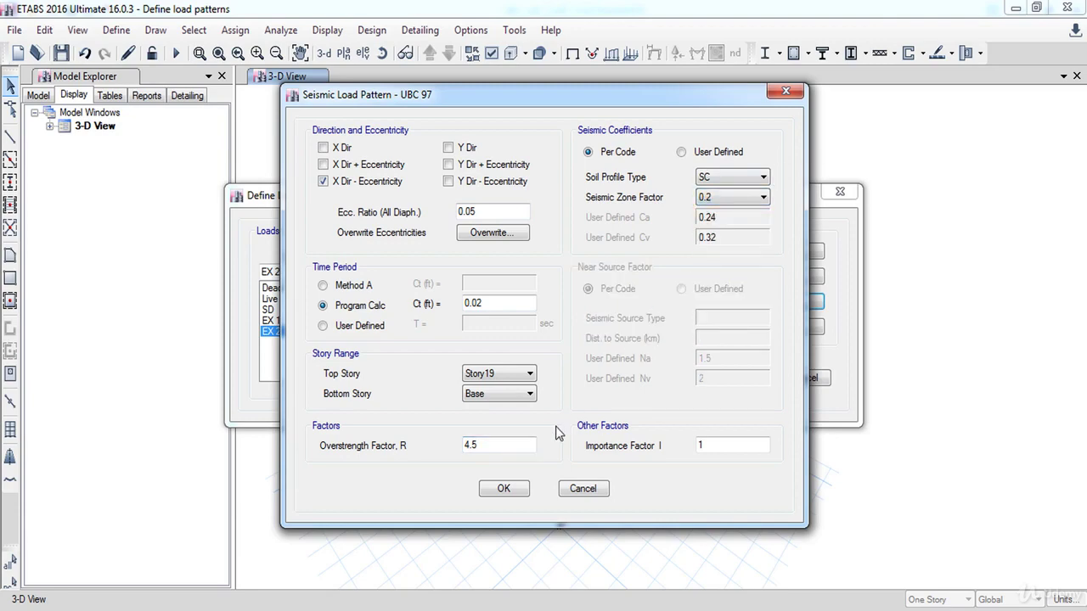
pyautogui.click(515, 488)
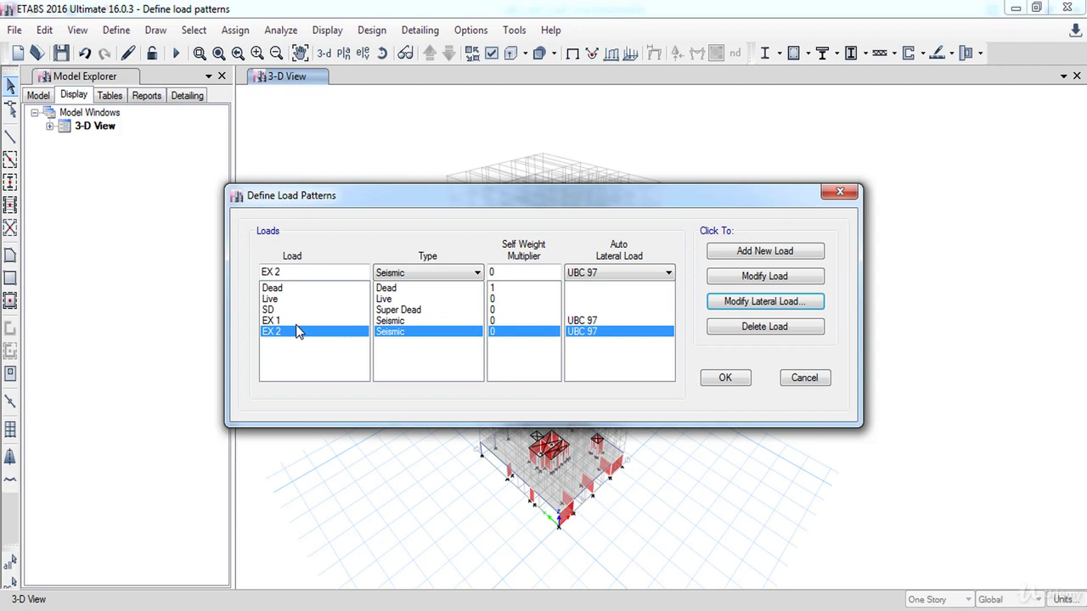
# Add a Seismic load pattern named EY 1 with the UBC 97 auto lateral load.
pyautogui.click(269, 272)
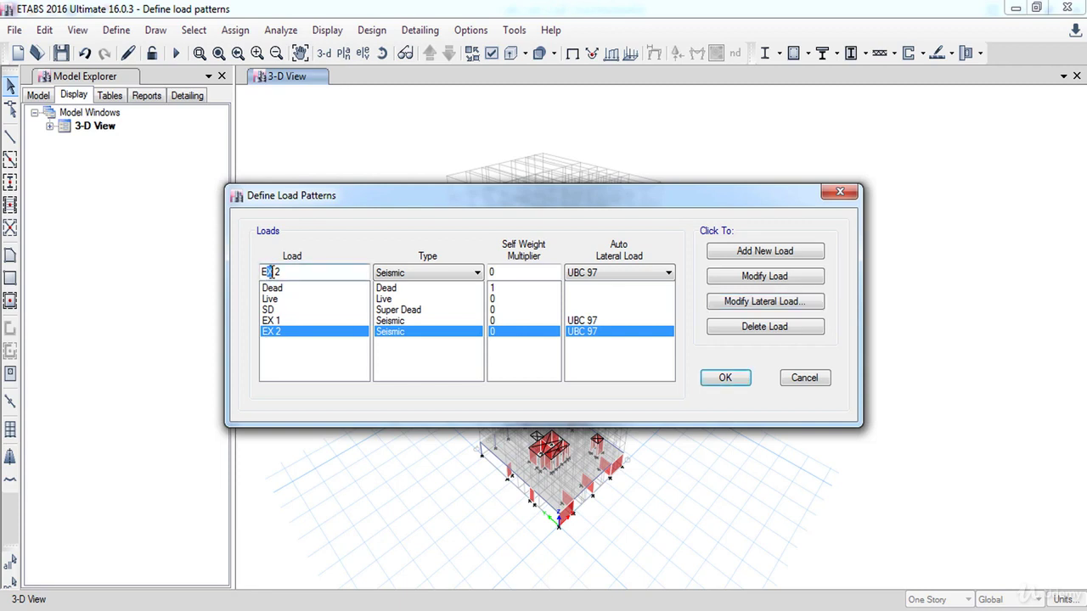
pyautogui.moveTo(281, 272); pyautogui.dragTo(266, 271)
pyautogui.write('X 1')
pyautogui.press('BackSpace')
pyautogui.press('BackSpace')
pyautogui.press('BackSpace')
pyautogui.write('Y 1')
pyautogui.click(735, 255)
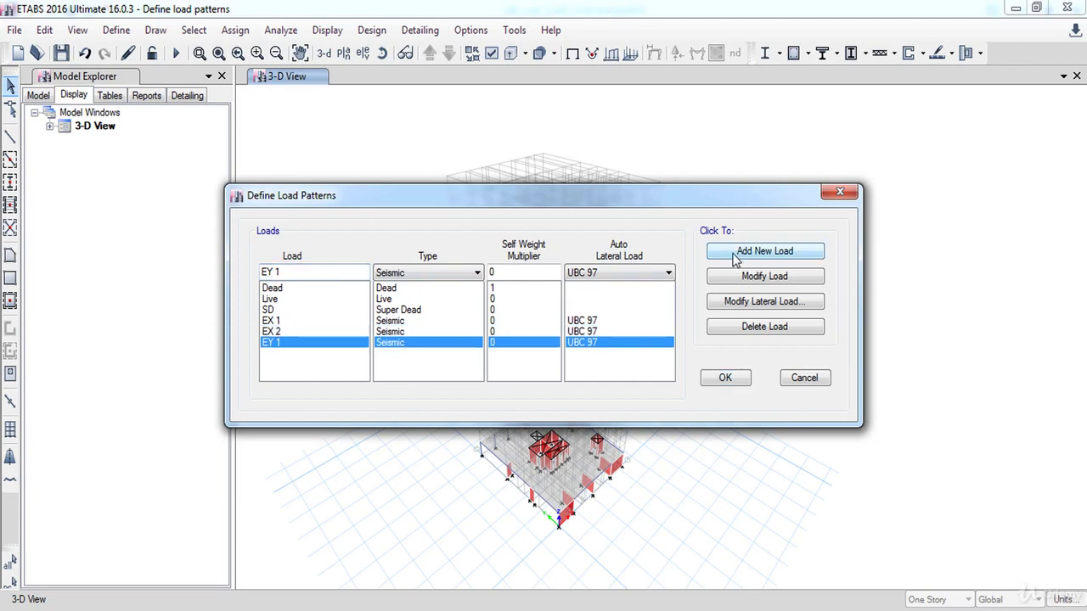
# Open EY 1's lateral load settings and leave only Y Dir + Eccentricity enabled as the seismic direction.
pyautogui.click(731, 302)
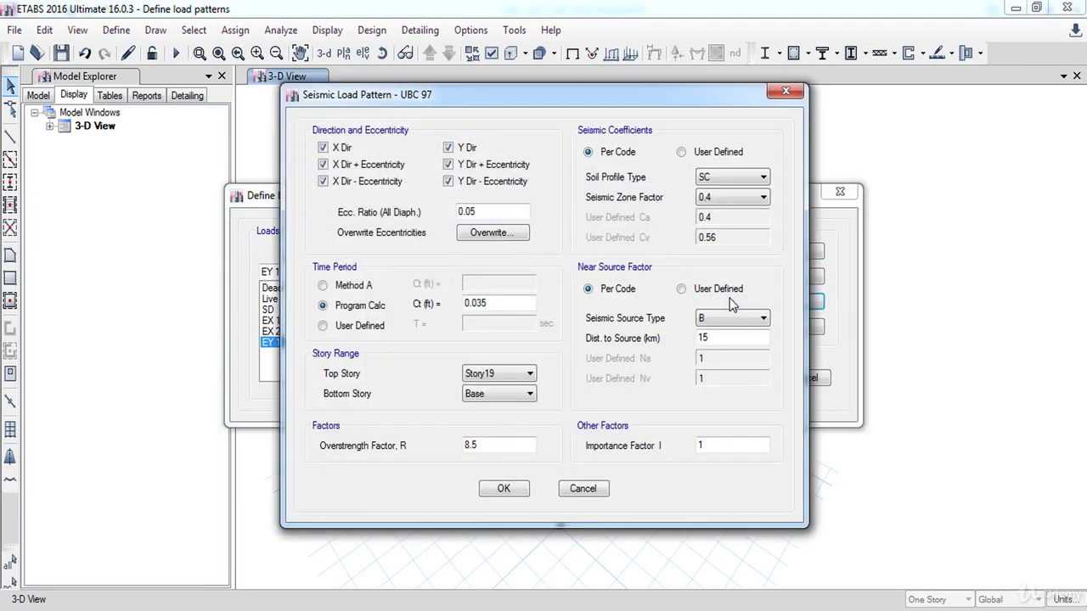
pyautogui.click(342, 148)
pyautogui.click(346, 165)
pyautogui.click(345, 182)
pyautogui.click(467, 149)
pyautogui.click(467, 183)
# Set EY 1's Ct to 0.02, overstrength factor R to 4.5 and seismic zone factor to 0.2, and accept the settings.
pyautogui.doubleClick(505, 304)
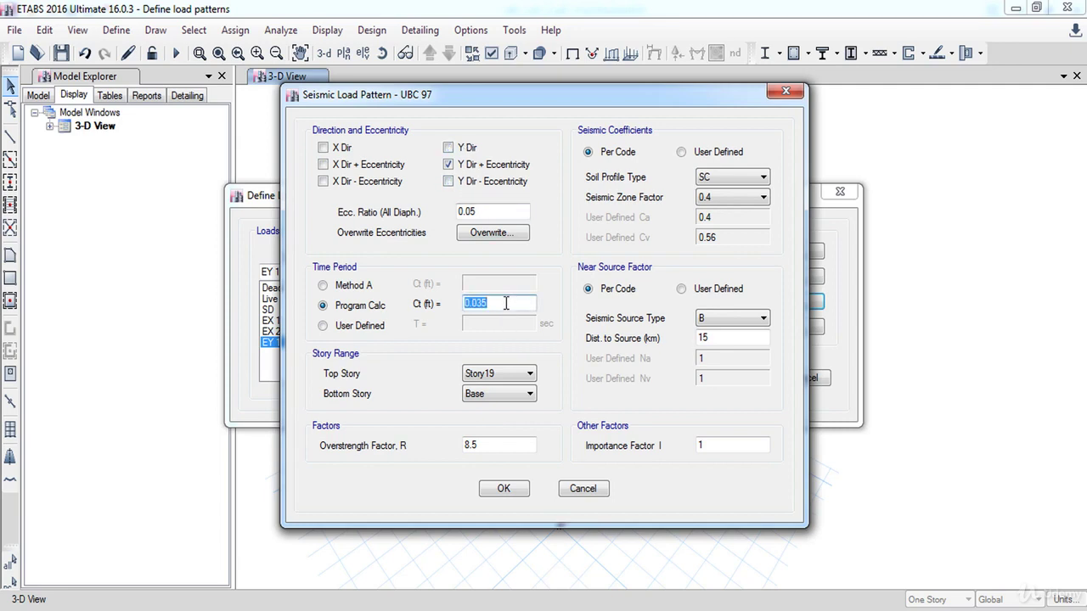
pyautogui.write('0.02')
pyautogui.click(480, 447)
pyautogui.doubleClick(480, 448)
pyautogui.write('4.5')
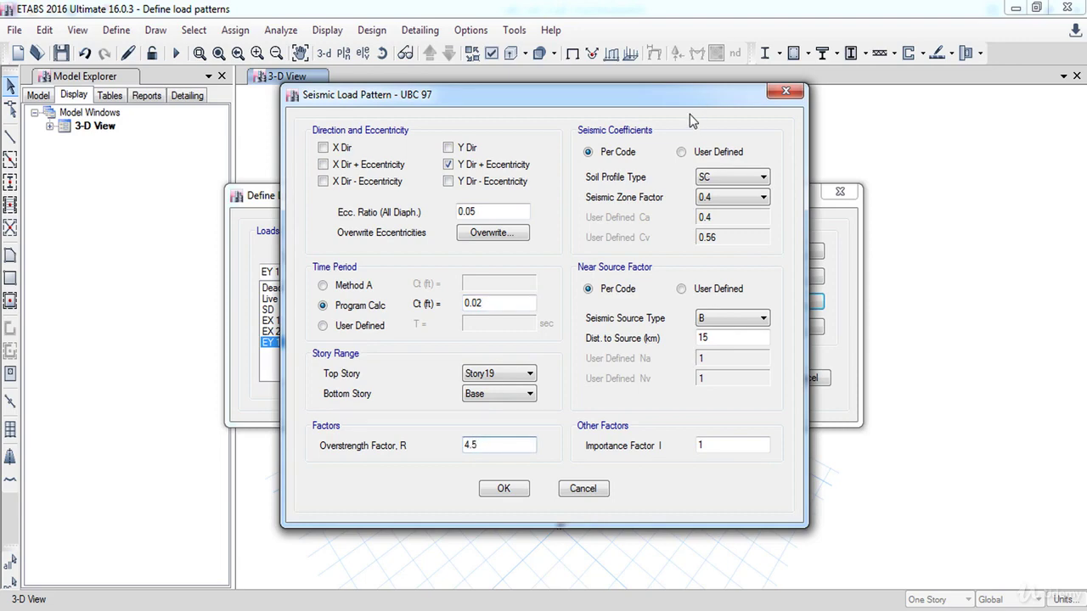
pyautogui.click(729, 198)
pyautogui.click(709, 234)
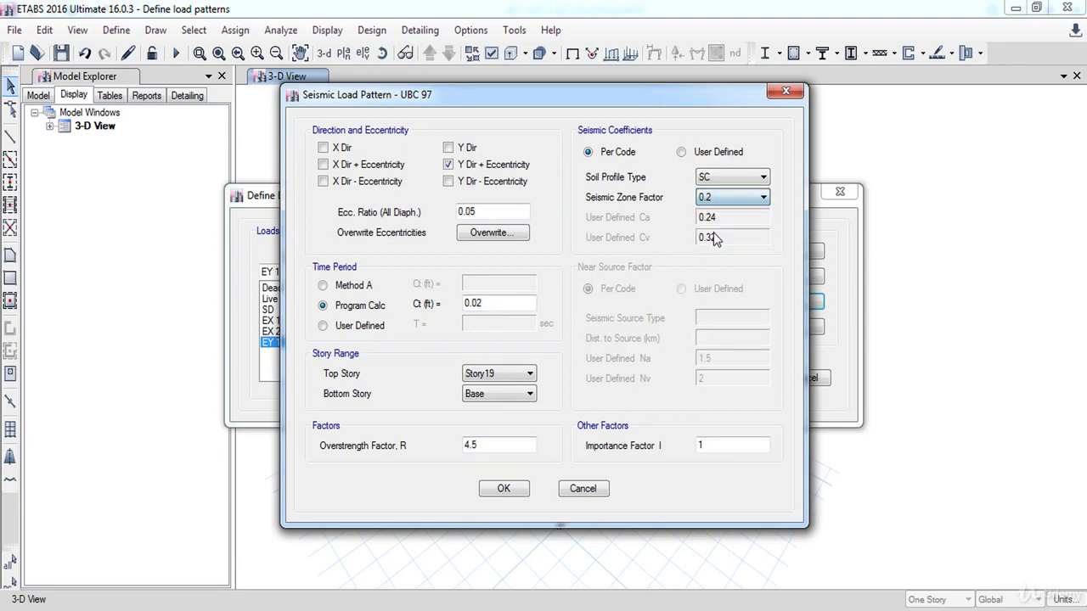
pyautogui.click(503, 490)
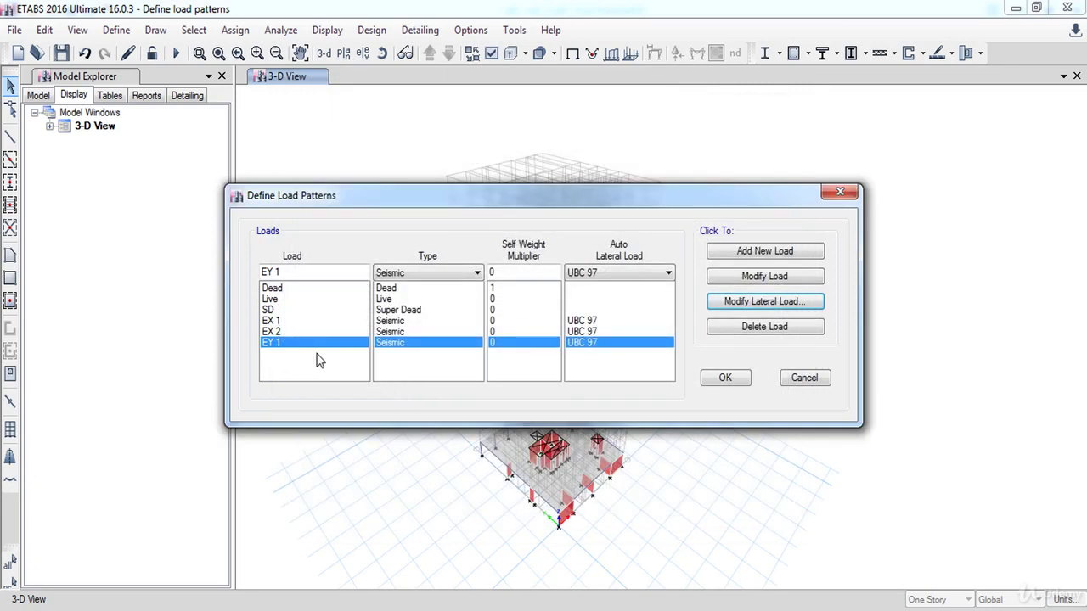
# Add a Seismic load pattern named EY 2 with the UBC 97 auto lateral load.
pyautogui.doubleClick(280, 272)
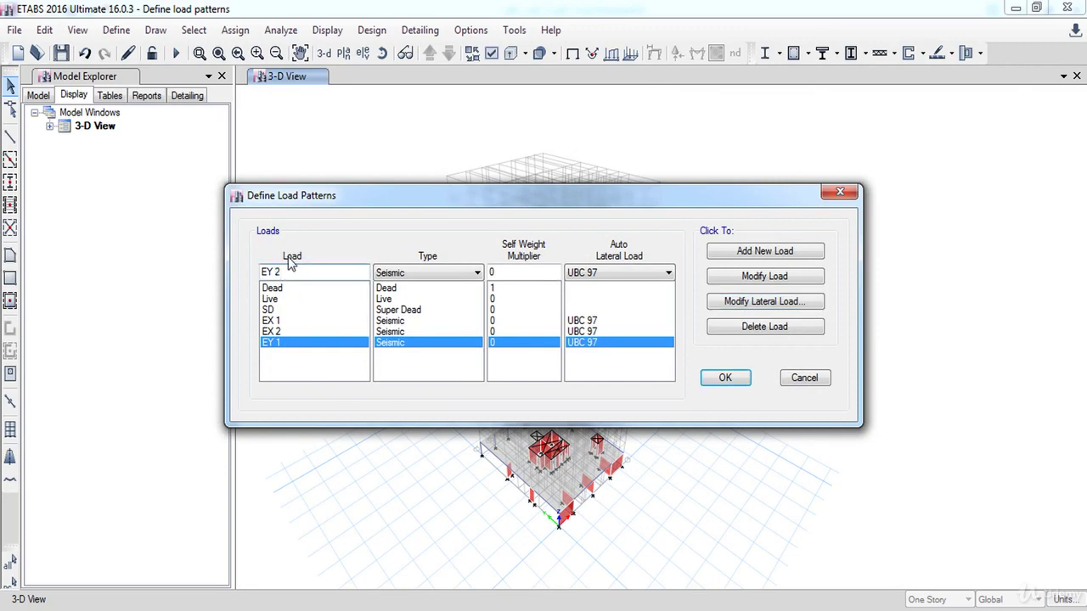
pyautogui.write('2')
pyautogui.click(762, 253)
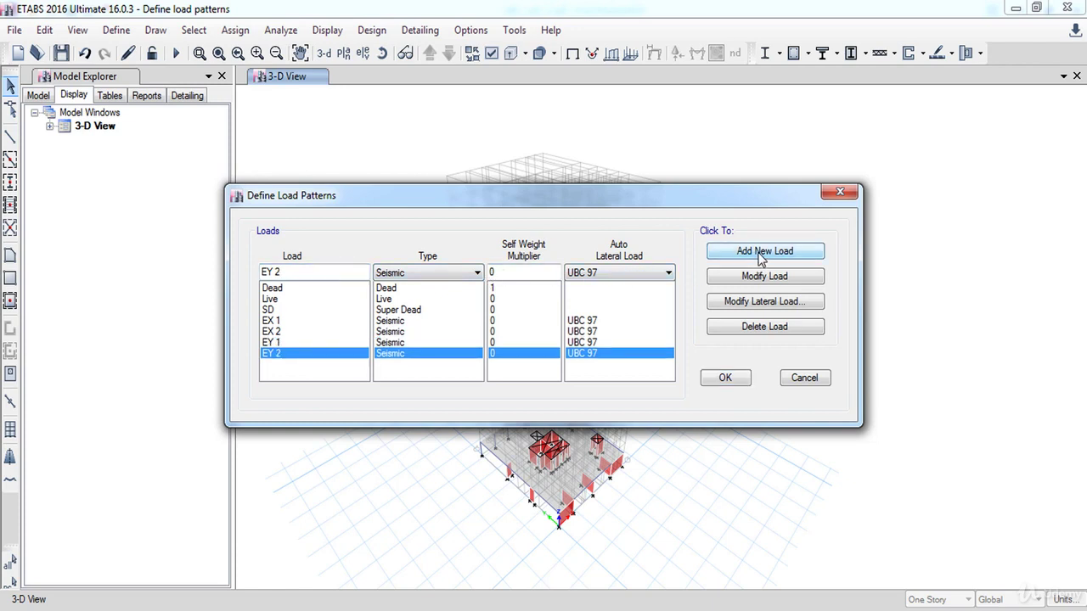
# Open EY 2's lateral load settings and leave only Y Dir - Eccentricity enabled as the seismic direction.
pyautogui.click(758, 305)
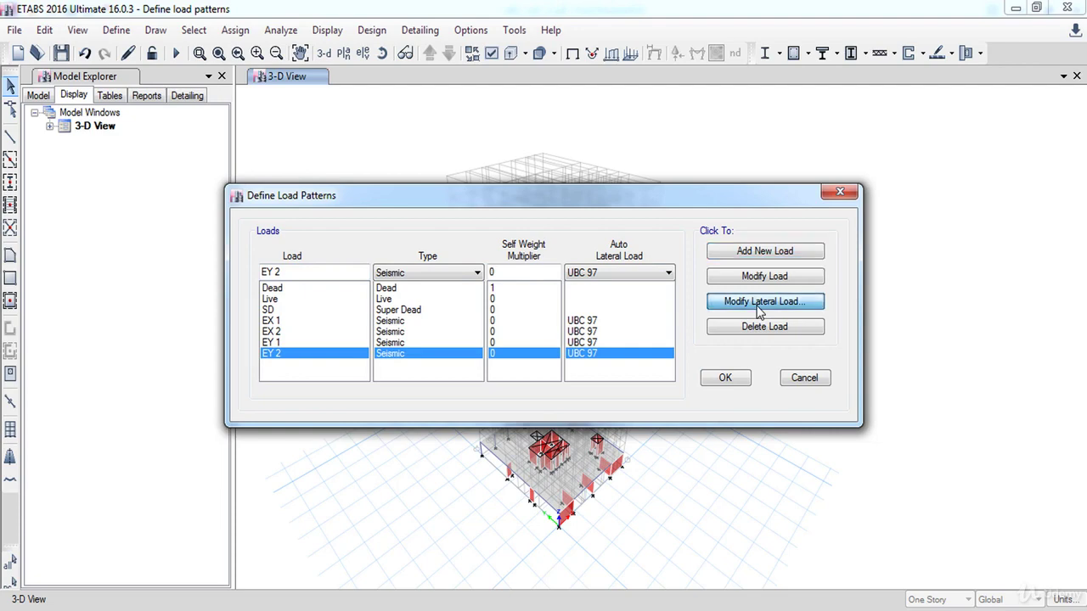
pyautogui.click(323, 148)
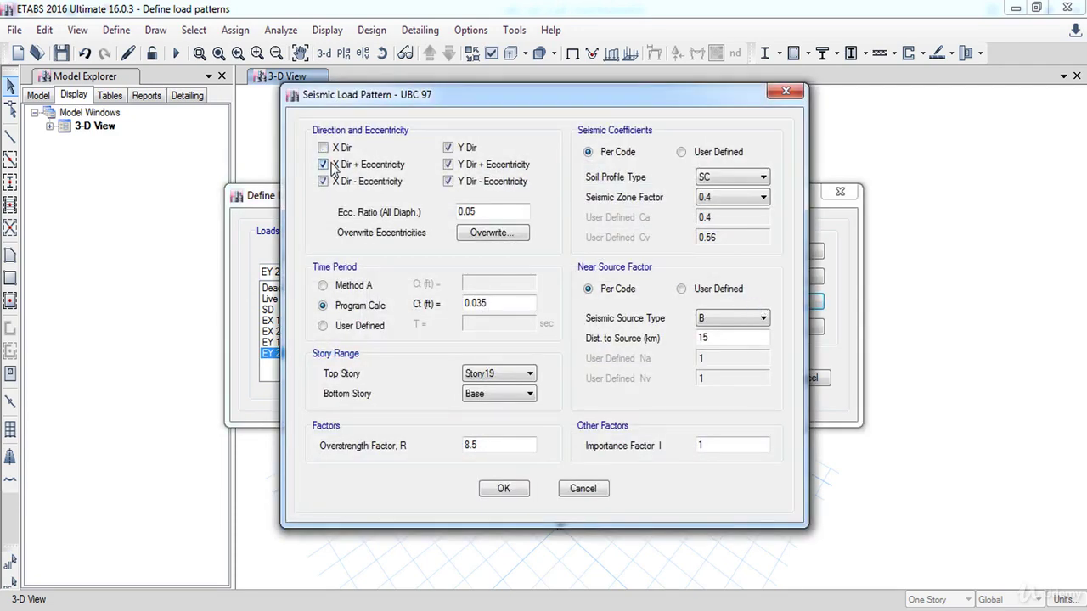
pyautogui.click(323, 164)
pyautogui.click(339, 183)
pyautogui.click(449, 148)
pyautogui.click(449, 165)
# Set EY 2's Ct to 0.02, match its overstrength factor R and seismic zone factor to EY 1, and accept the settings.
pyautogui.doubleClick(500, 300)
pyautogui.write('0.')
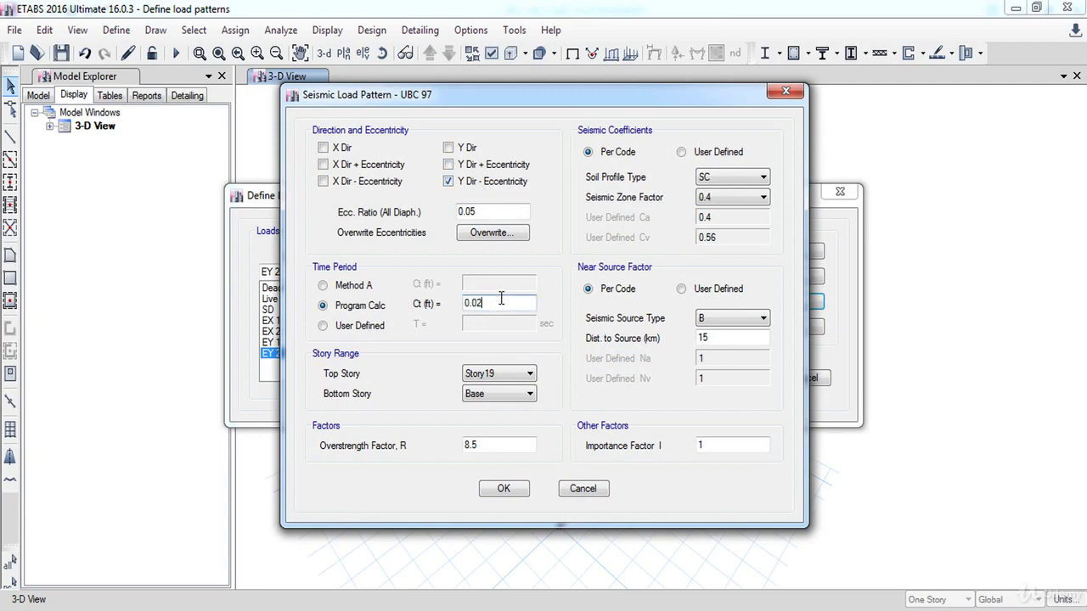
pyautogui.doubleClick(481, 442)
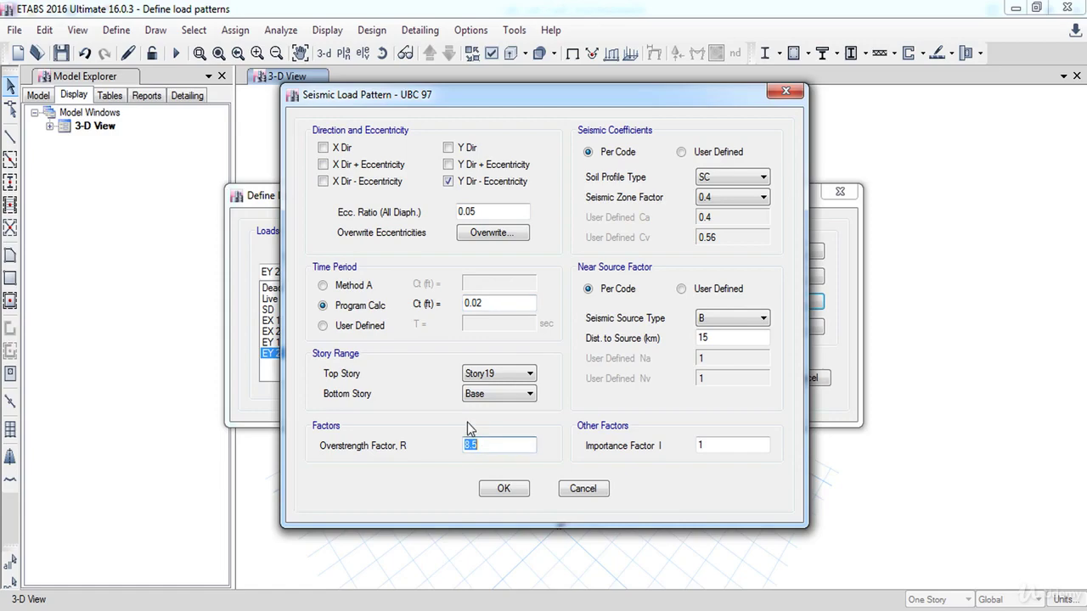
pyautogui.click(726, 196)
pyautogui.click(705, 235)
pyautogui.click(504, 488)
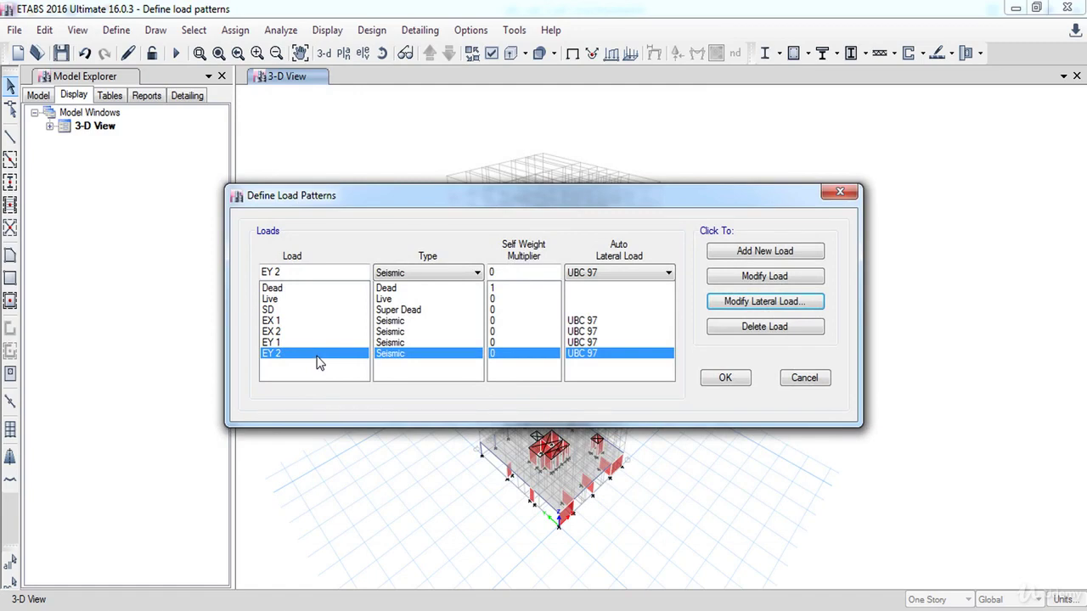
# Add a Wind load pattern named W with the UBC 97 auto lateral load.
pyautogui.click(284, 273)
pyautogui.press('BackSpace')
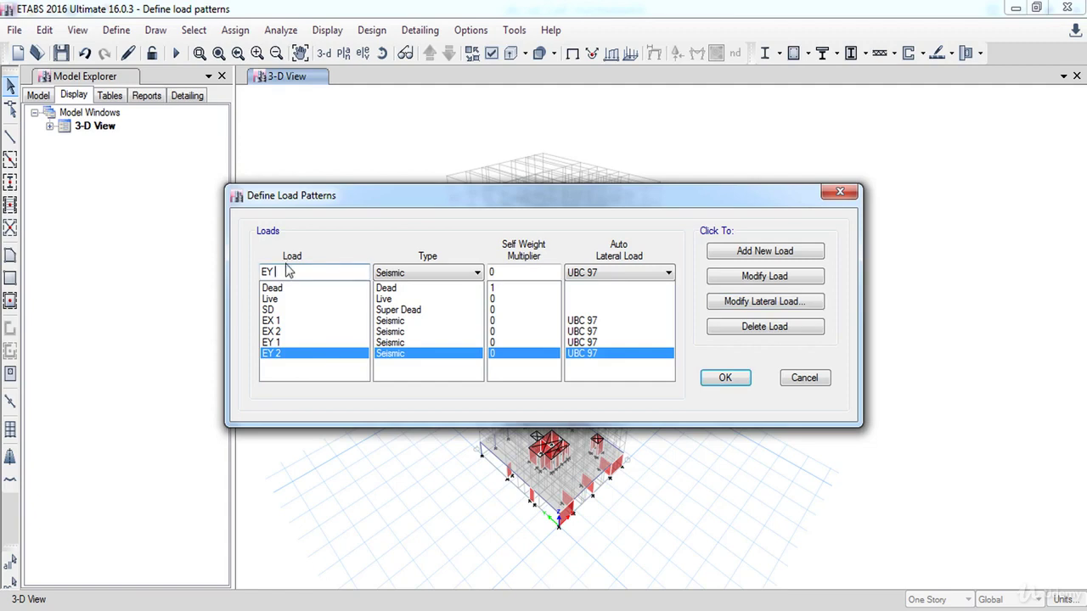
pyautogui.press('BackSpace')
pyautogui.press('BackSpace')
pyautogui.press('BackSpace')
pyautogui.write('W')
pyautogui.click(392, 273)
pyautogui.click(400, 377)
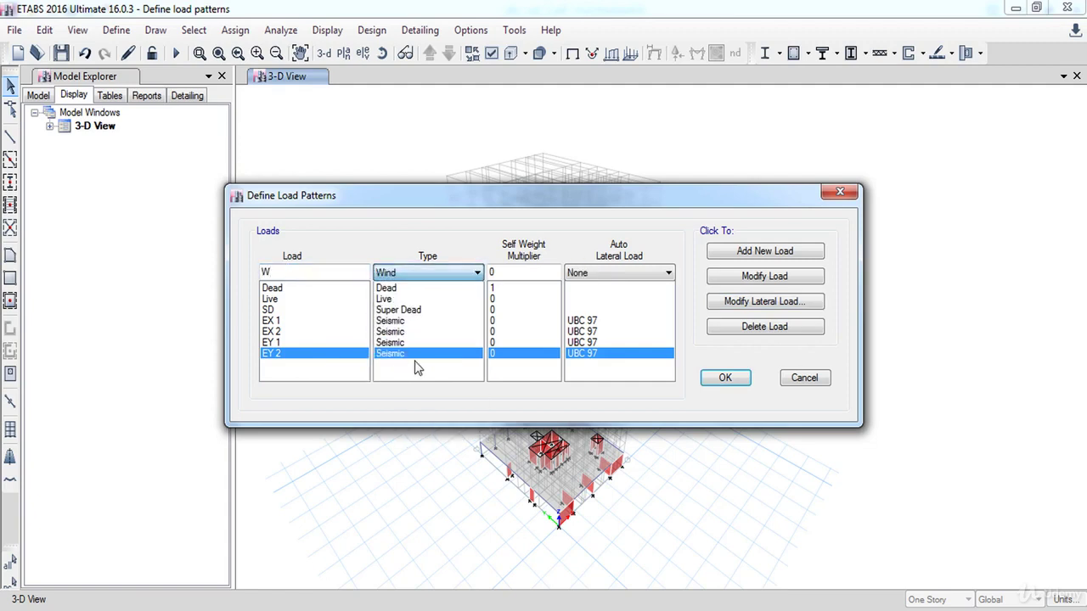
pyautogui.click(667, 272)
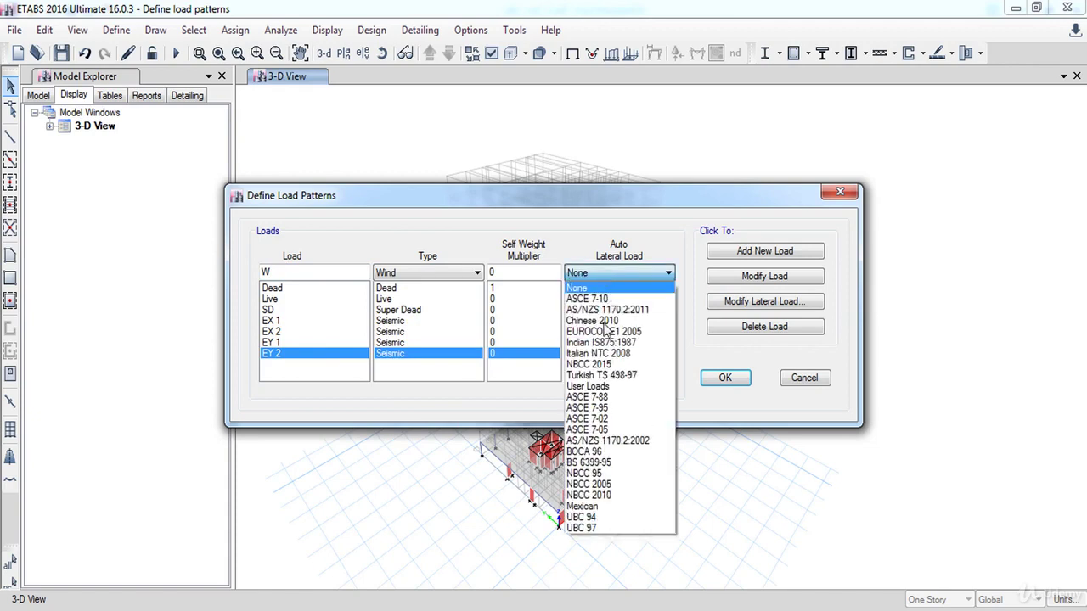
pyautogui.click(603, 528)
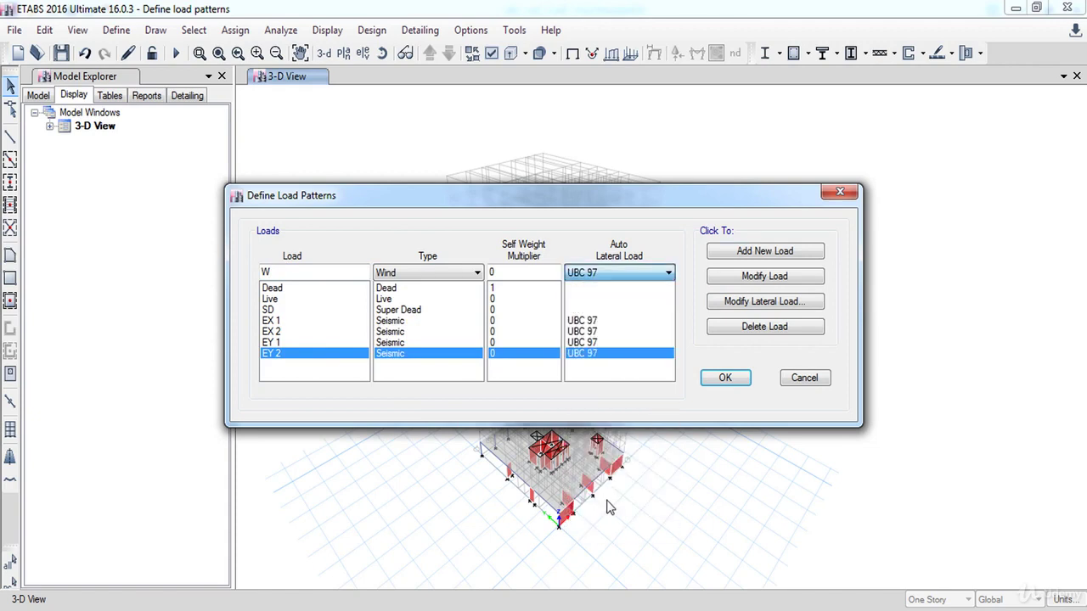
pyautogui.click(759, 252)
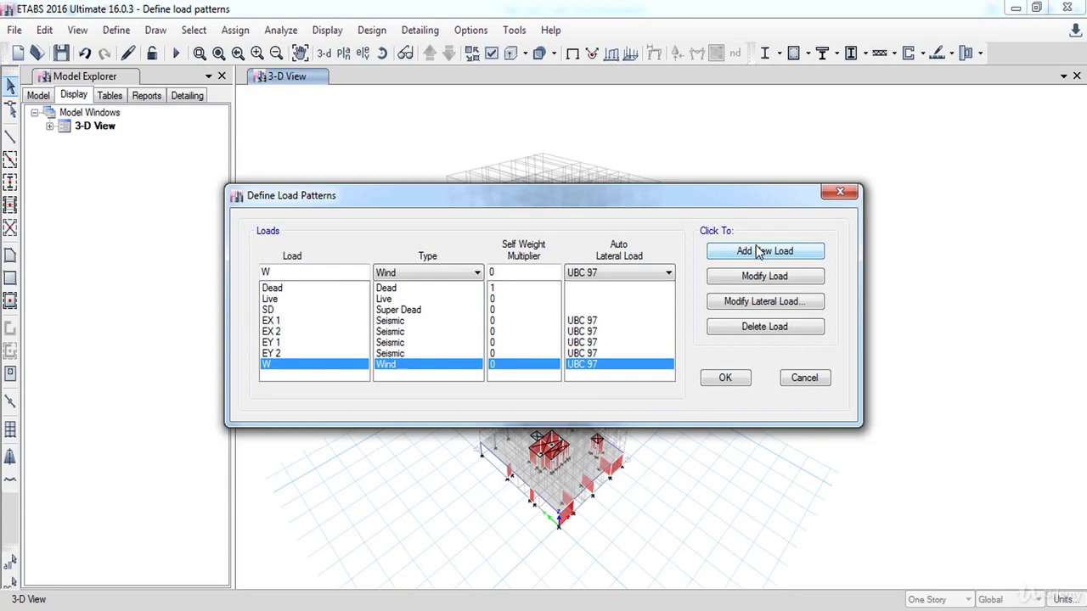
# Open W's wind load settings and accept the exposure width data with direction angles 0; 90 and auto-calculated widths.
pyautogui.click(762, 307)
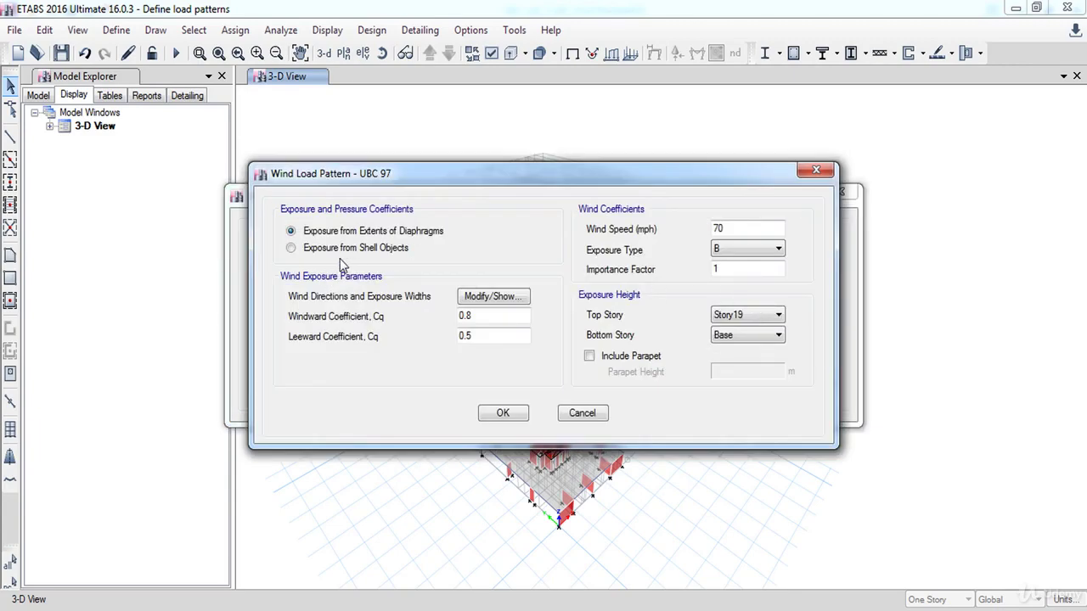
pyautogui.click(499, 297)
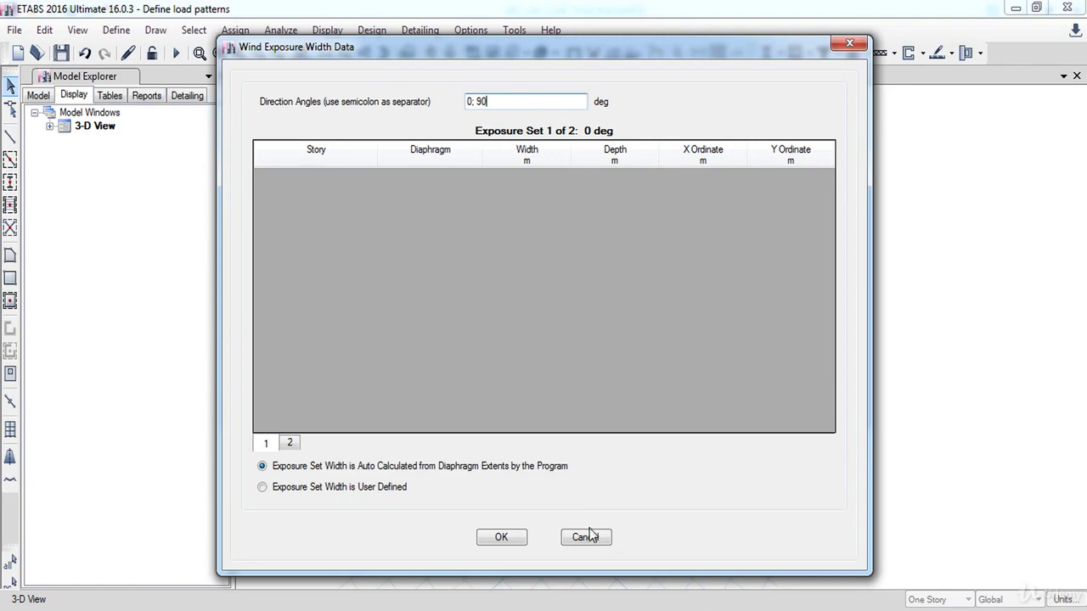
pyautogui.click(517, 540)
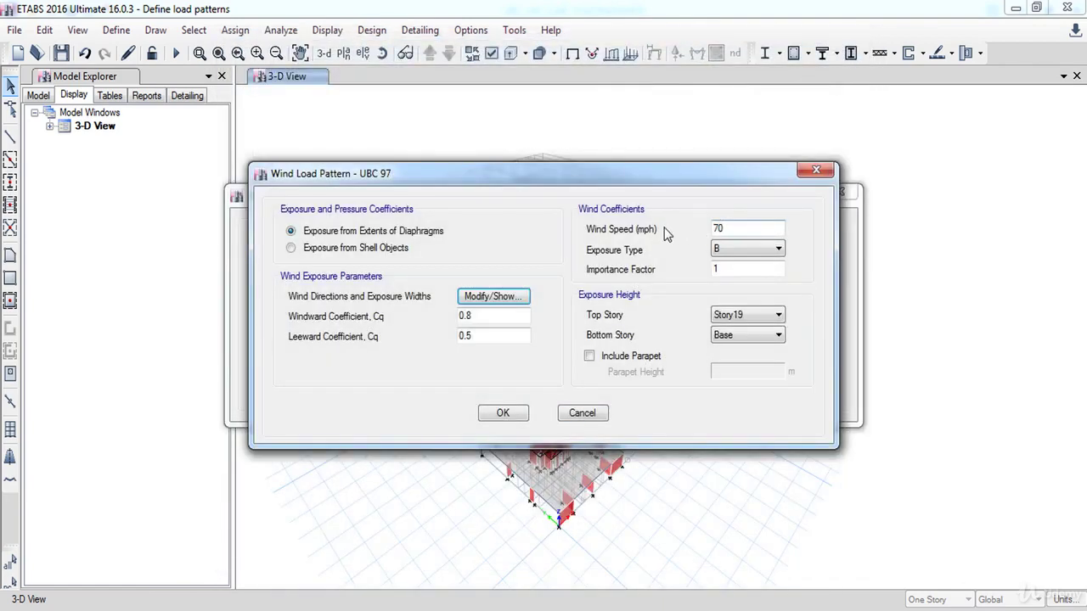
# Set W's wind speed to 105 mph with exposure type B, keep Story19 to Base as exposure height, and accept all load patterns.
pyautogui.doubleClick(732, 226)
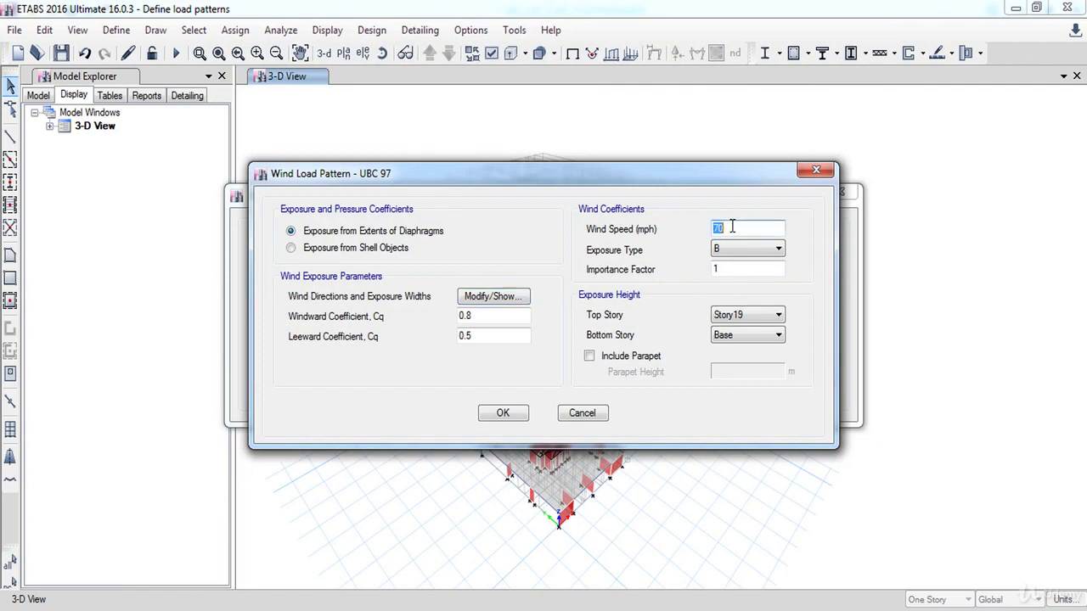
pyautogui.write('105')
pyautogui.click(752, 250)
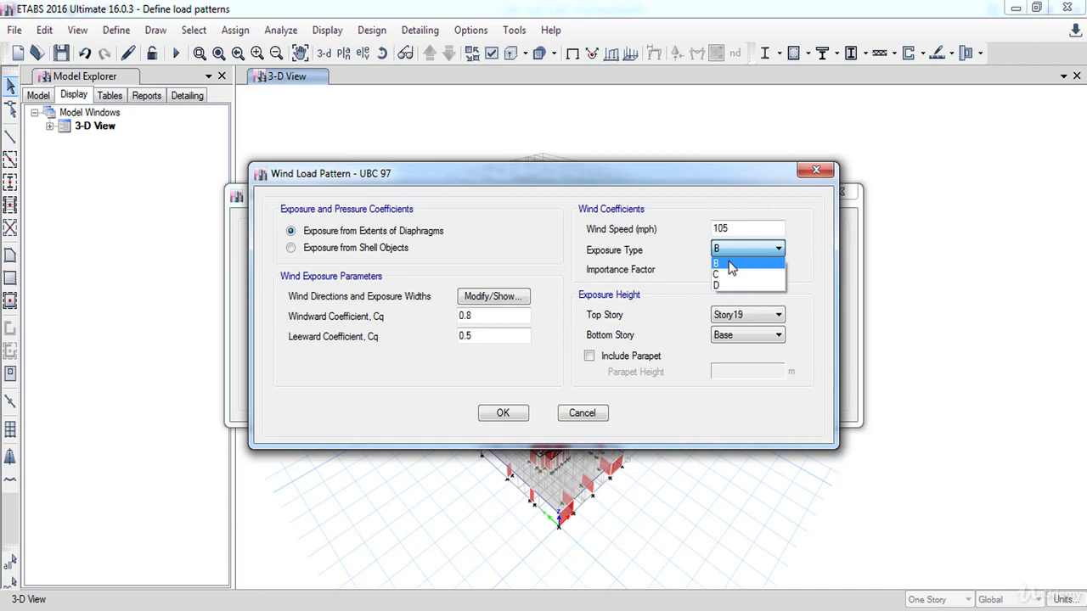
pyautogui.click(729, 264)
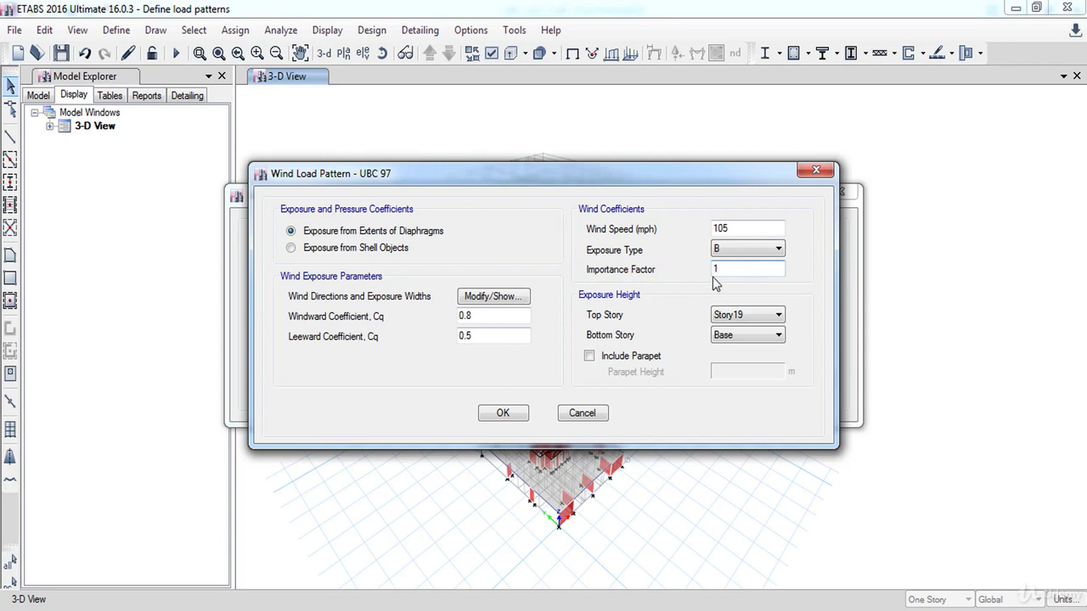
pyautogui.click(747, 319)
pyautogui.click(747, 321)
pyautogui.click(744, 337)
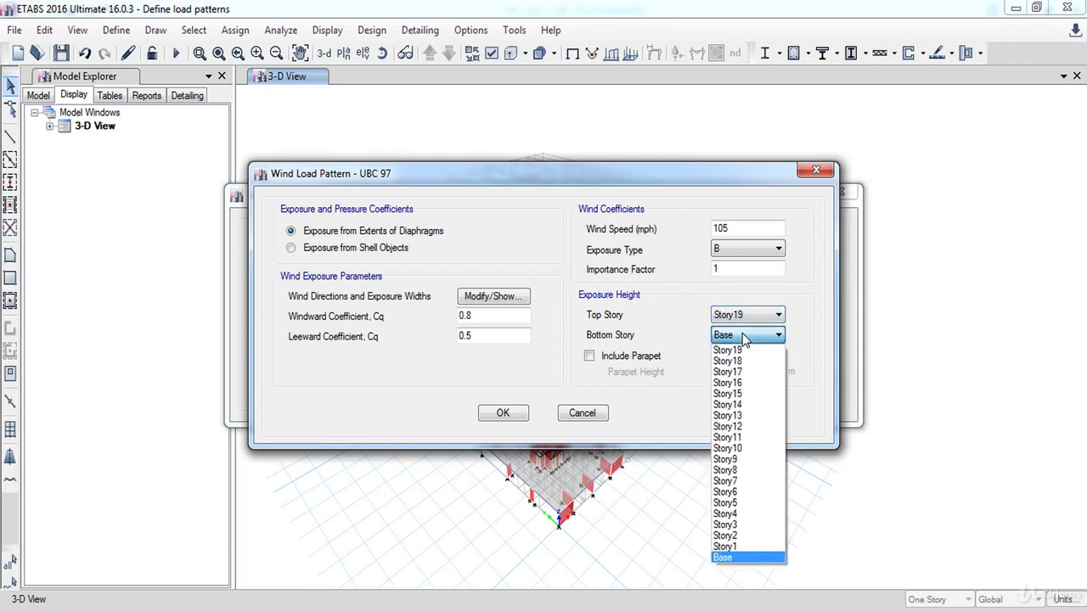
pyautogui.click(745, 336)
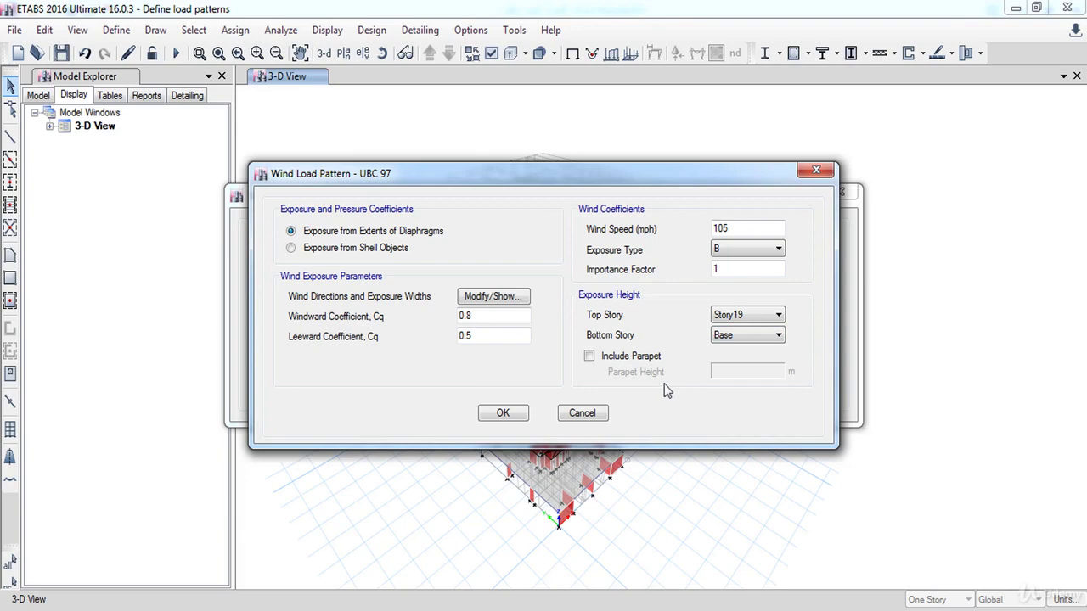
pyautogui.click(506, 414)
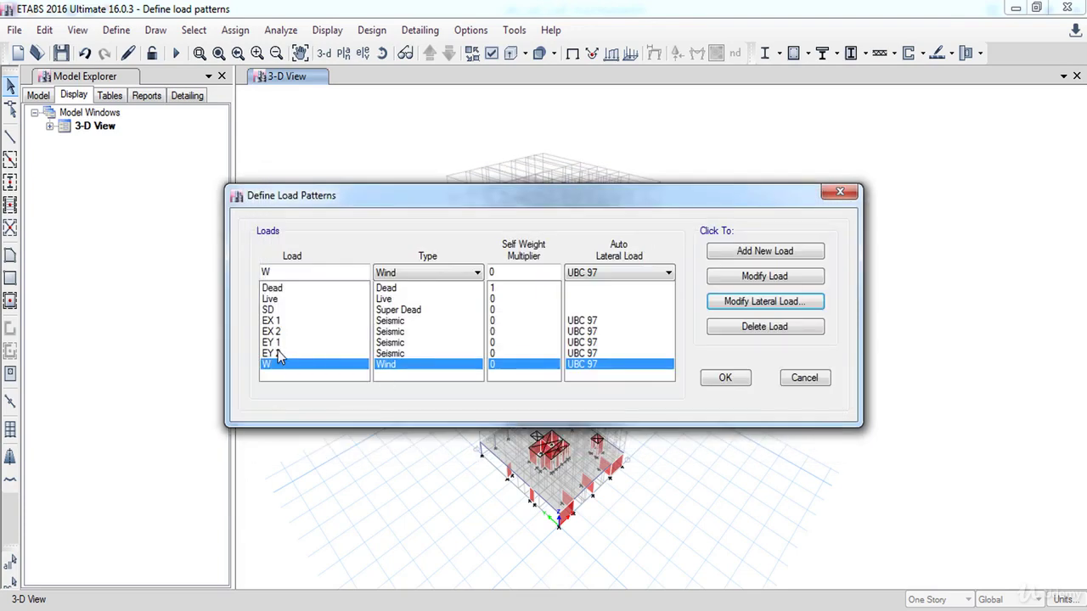
pyautogui.click(728, 381)
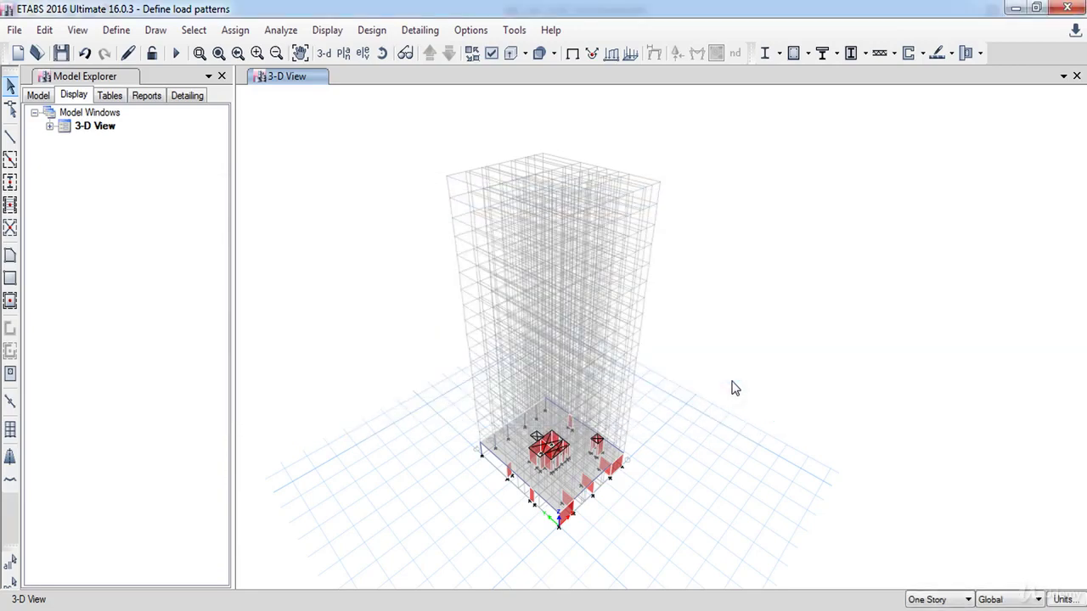
# Review the list of load cases, checking EX 1, EX 2, EY 1 and EY 2, and close it without changes.
pyautogui.click(116, 30)
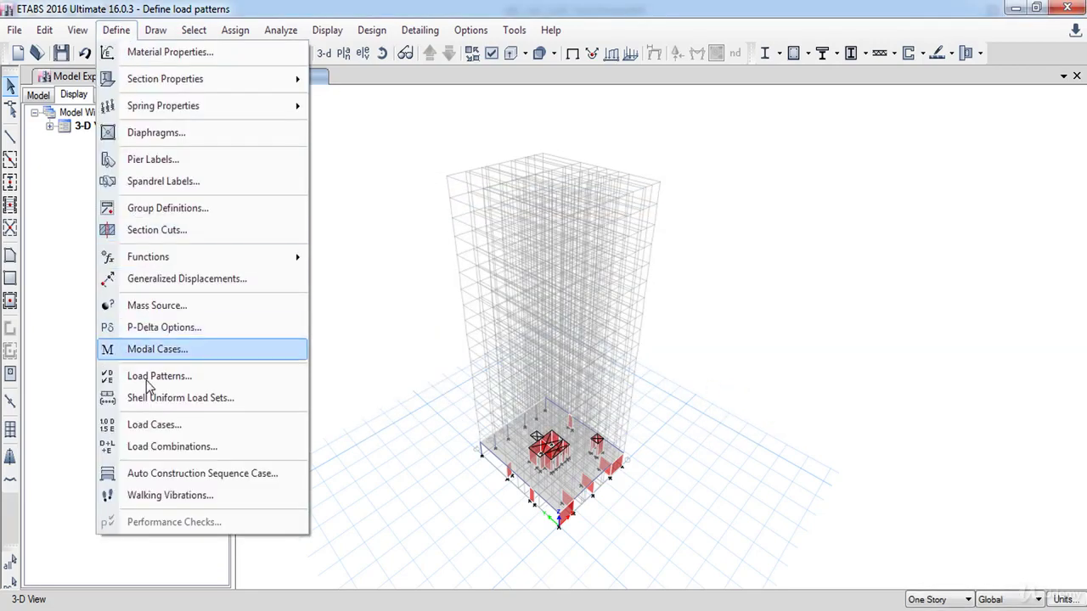
pyautogui.click(155, 424)
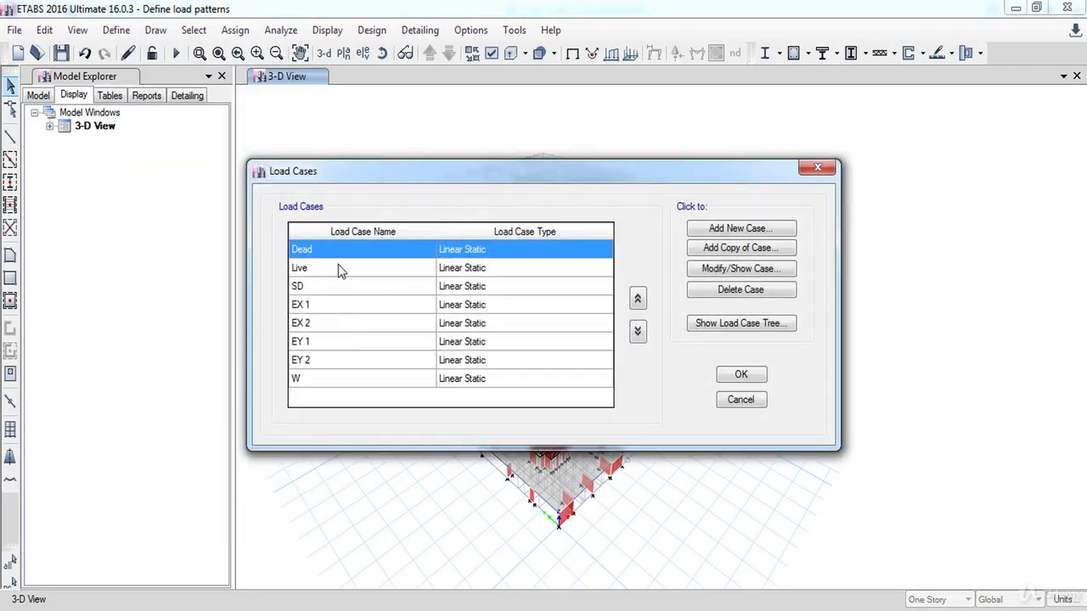
pyautogui.click(321, 304)
pyautogui.click(329, 326)
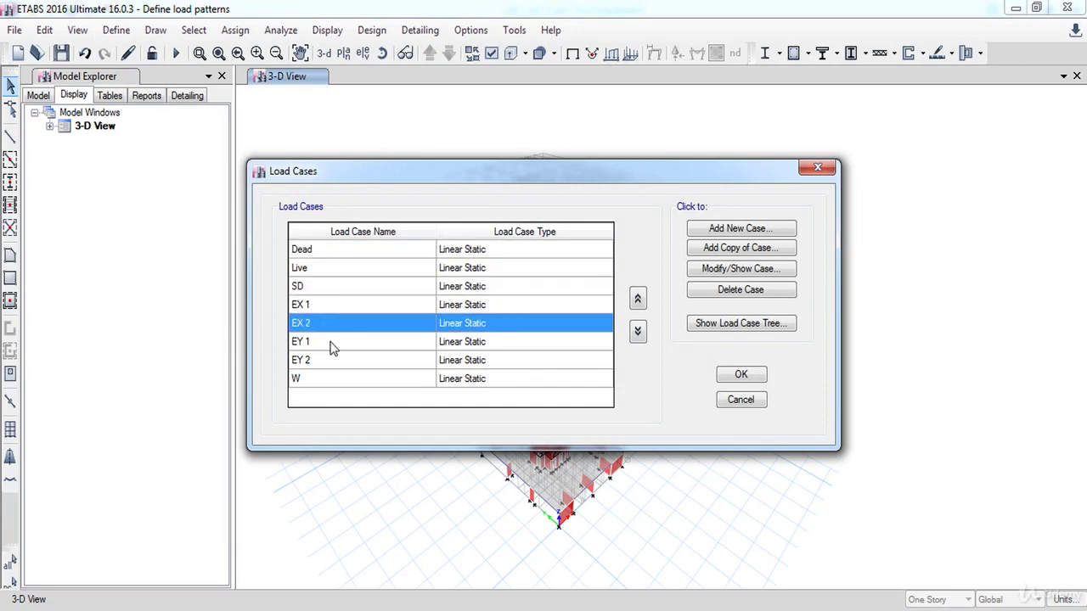
pyautogui.click(329, 343)
pyautogui.click(328, 361)
pyautogui.moveTo(383, 178); pyautogui.dragTo(436, 185)
pyautogui.click(798, 406)
# Rename the EY 2 seismic load pattern to EY 3 and accept the load pattern definitions.
pyautogui.click(114, 34)
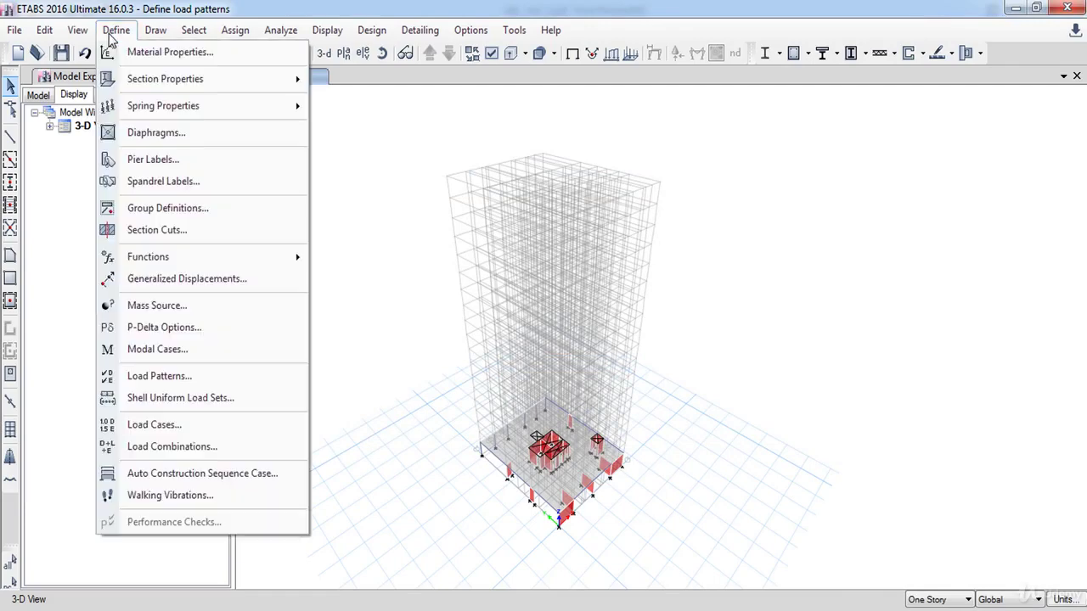
pyautogui.click(170, 377)
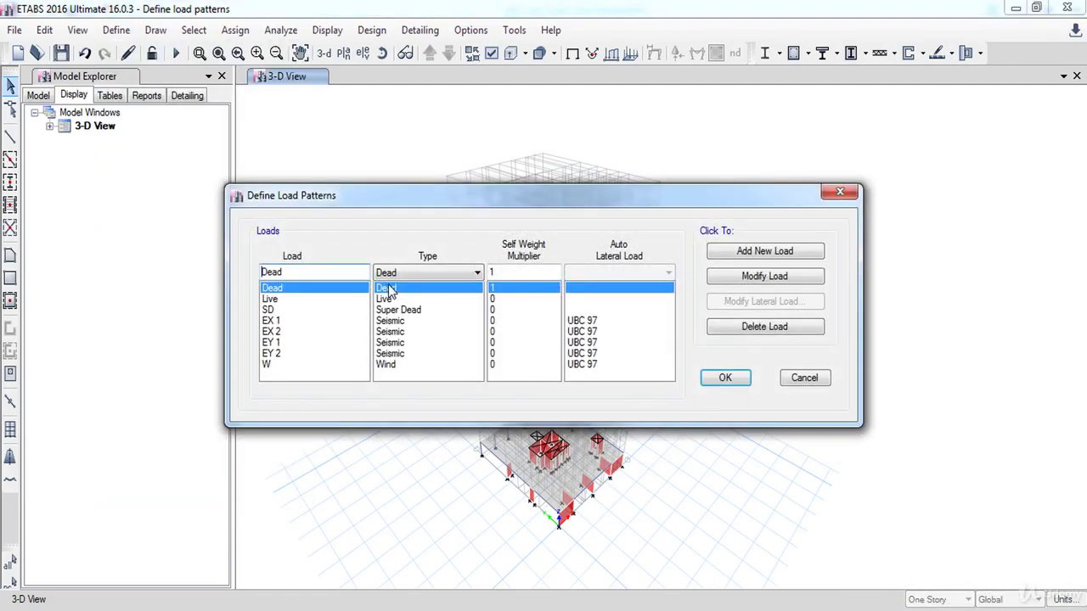
pyautogui.click(286, 353)
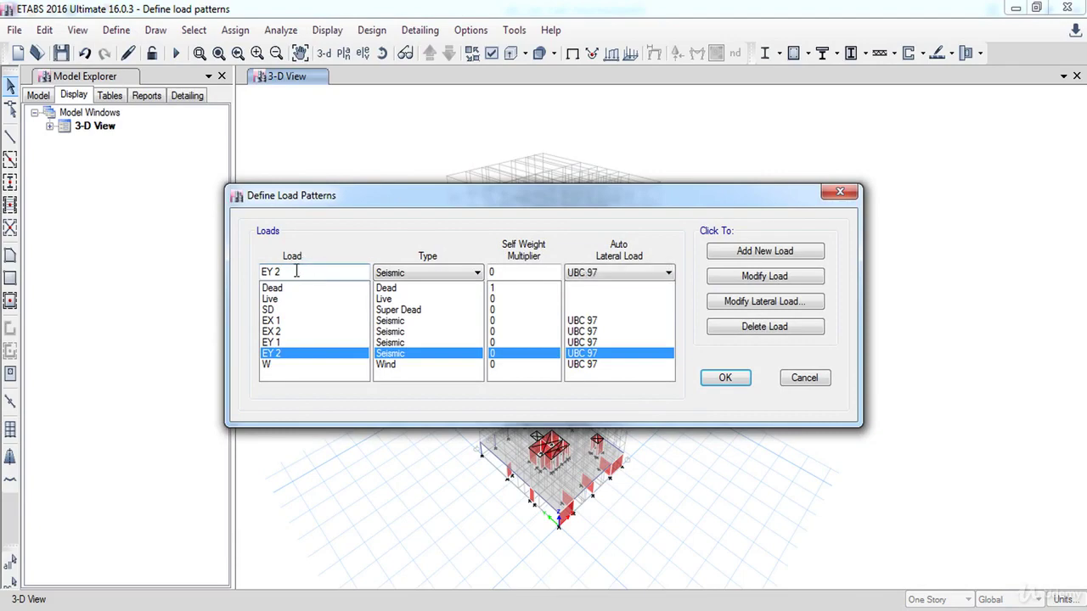
pyautogui.write('3')
pyautogui.click(735, 281)
pyautogui.click(726, 379)
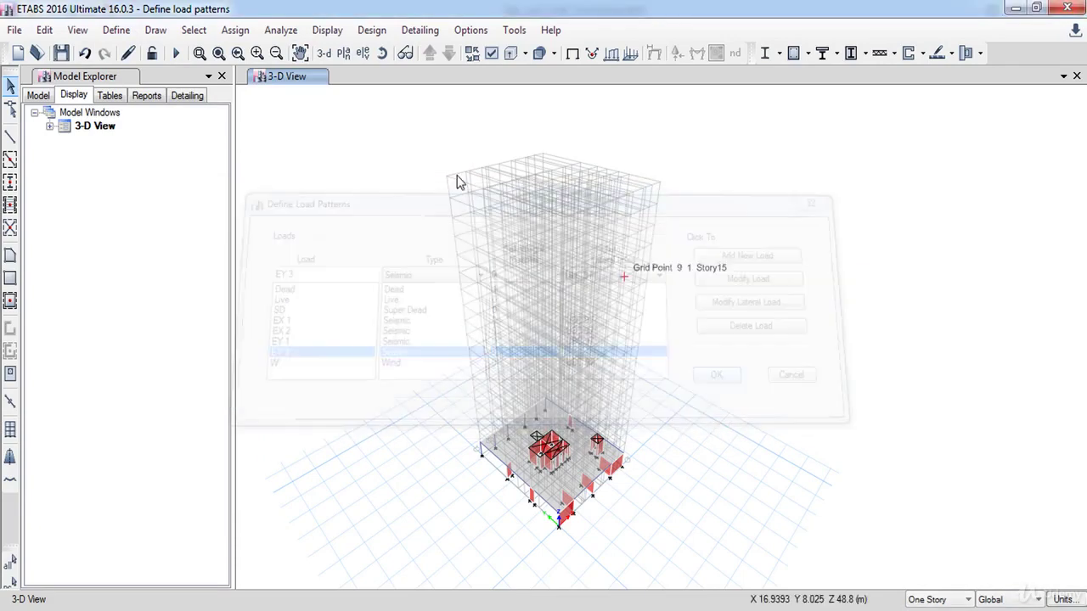
# Open the load case data of EY 2 and delete the number from its load case name.
pyautogui.click(117, 30)
pyautogui.click(169, 423)
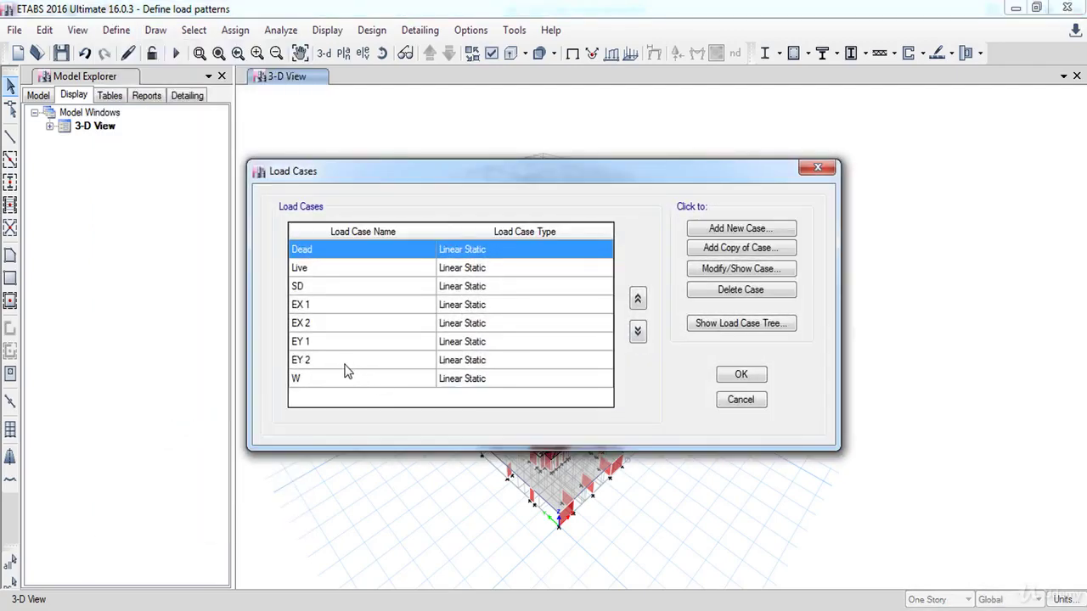
pyautogui.click(359, 361)
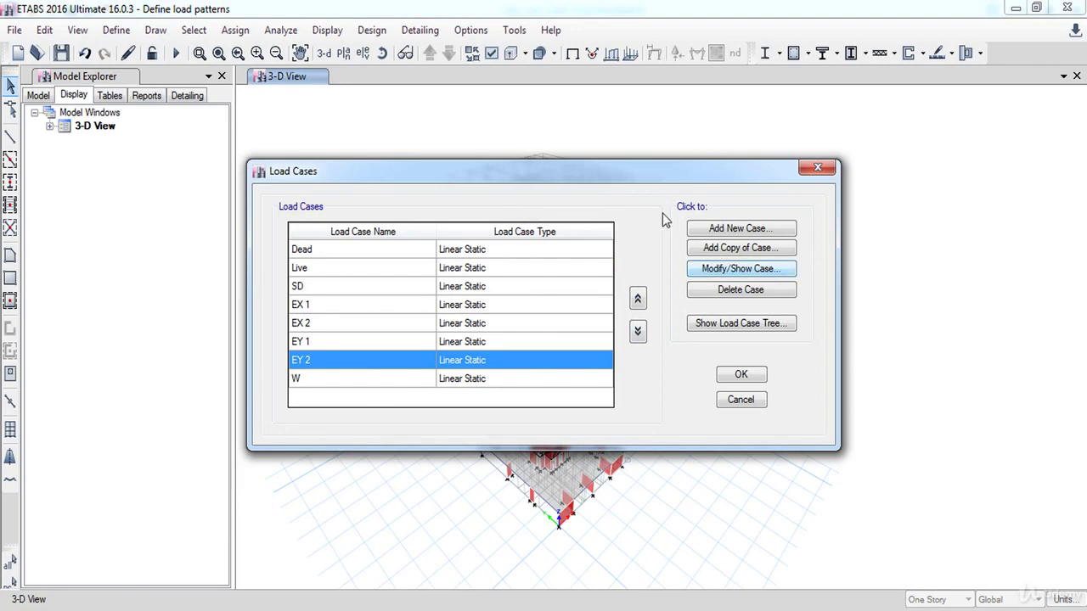
pyautogui.click(762, 269)
pyautogui.click(545, 85)
pyautogui.press('BackSpace')
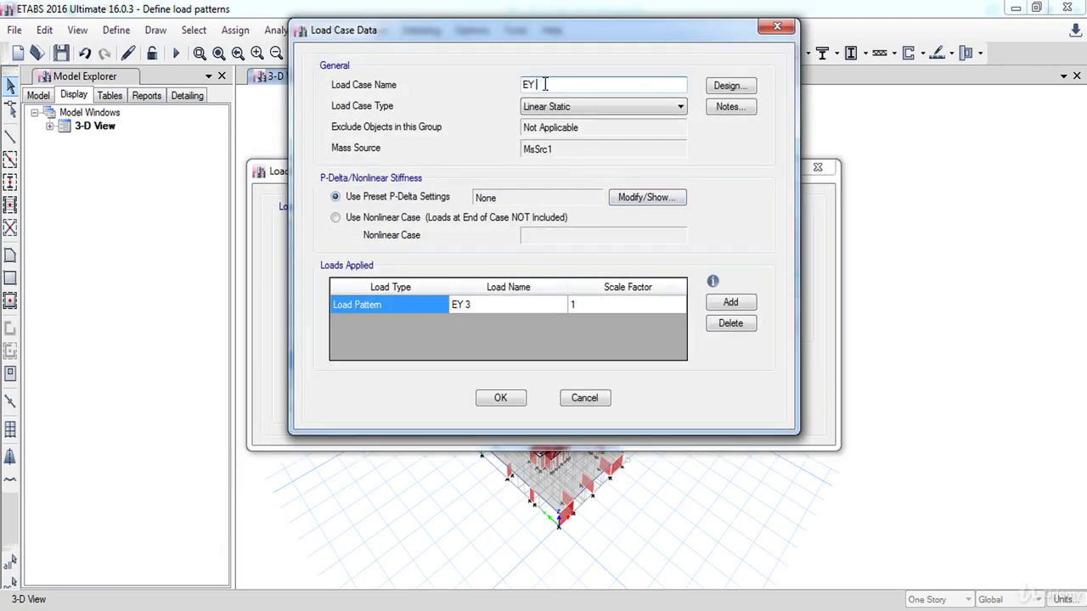